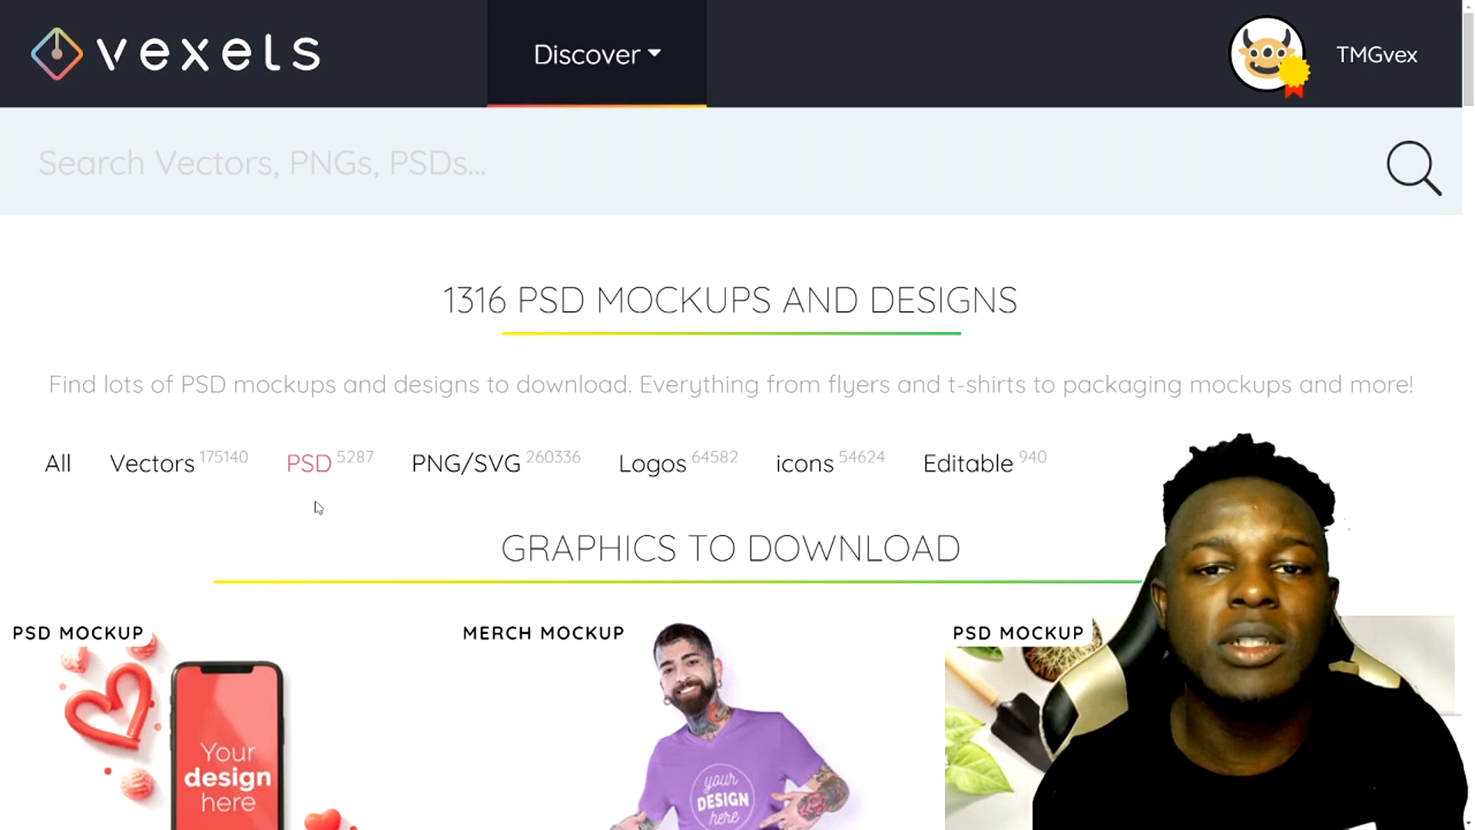
Browse the PSD mockups and editable T-shirt designs in the Vexels graphics gallery
{"action": "scroll", "coordinate": [349, 475], "scroll_direction": "down", "scroll_amount": 1}
{"action": "scroll", "coordinate": [350, 475], "scroll_direction": "down", "scroll_amount": 6}
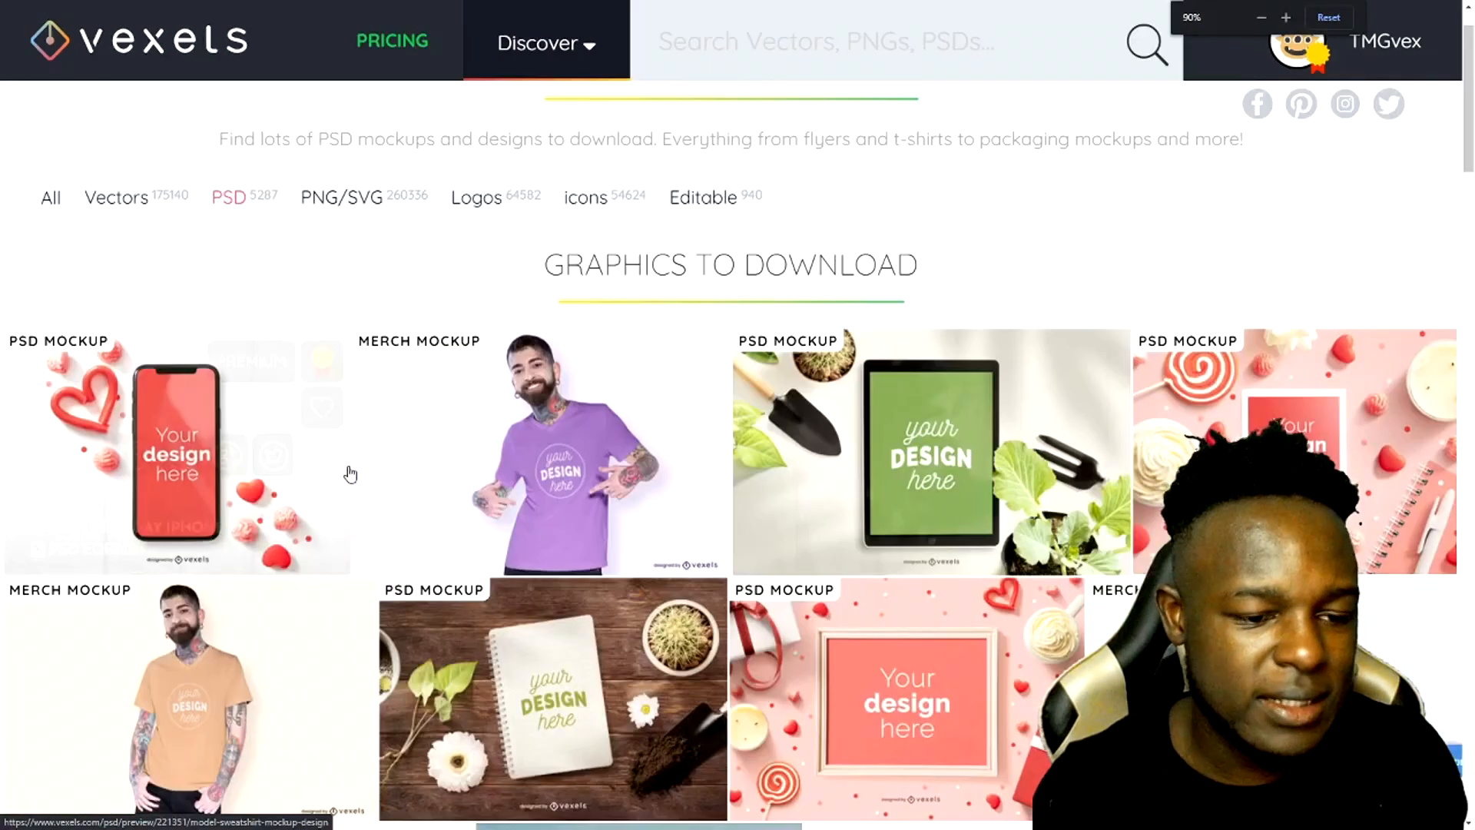
{"action": "scroll", "coordinate": [465, 452], "scroll_direction": "down", "scroll_amount": 2}
{"action": "scroll", "coordinate": [465, 452], "scroll_direction": "down", "scroll_amount": 8}
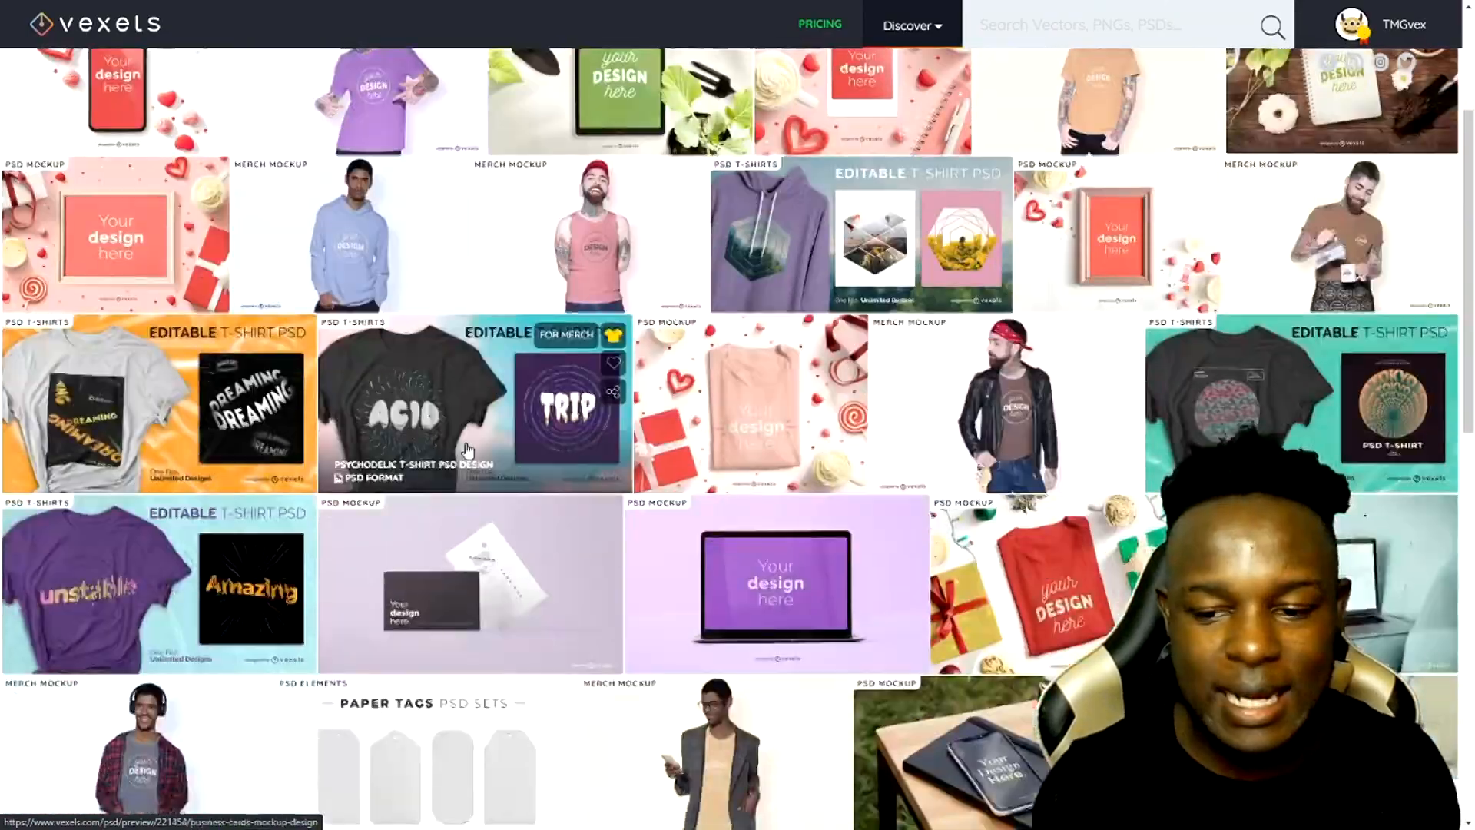
{"action": "scroll", "coordinate": [722, 396], "scroll_direction": "up", "scroll_amount": 5}
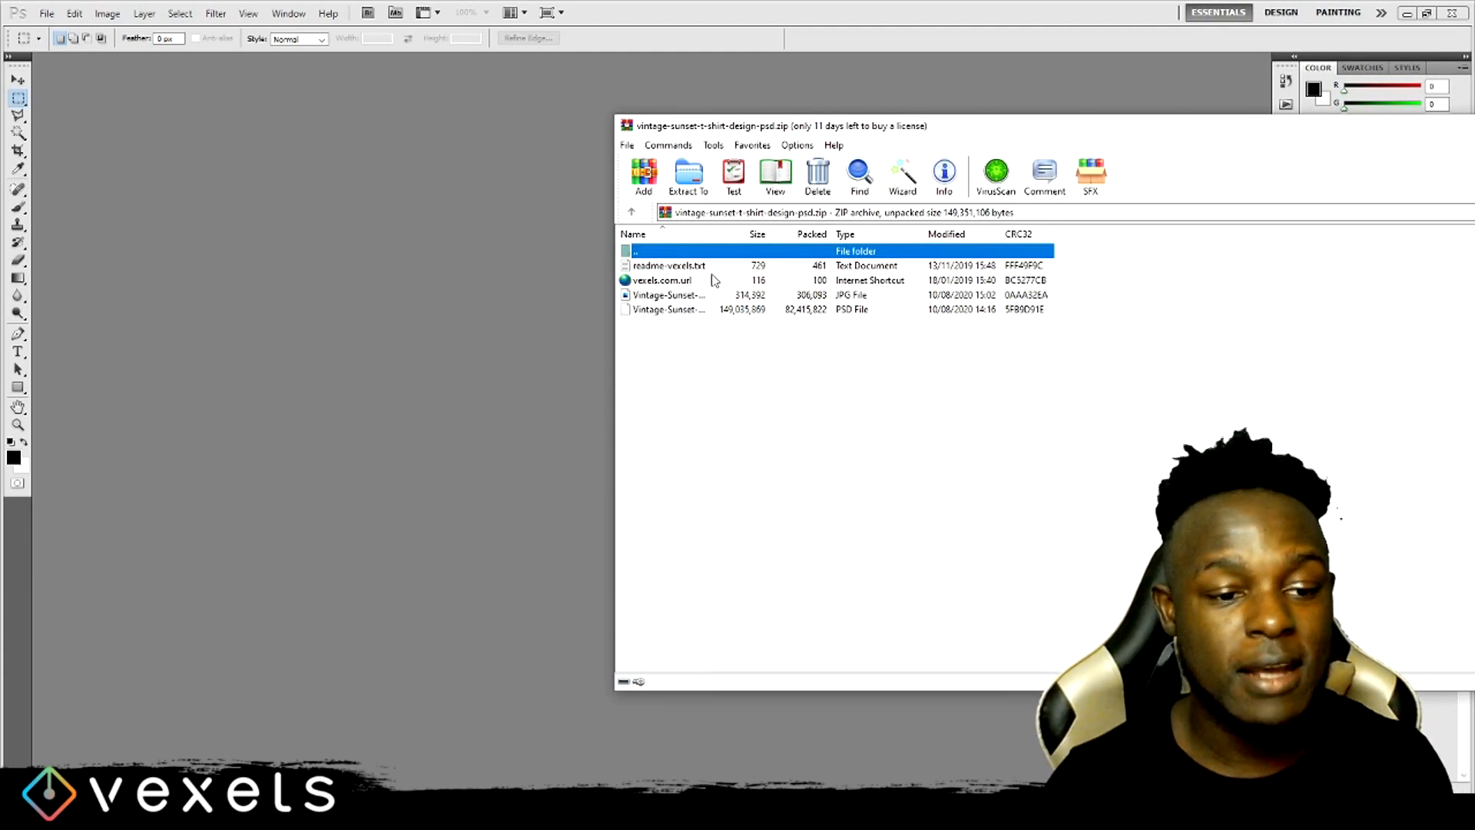
Open the Vintage-Sunset T-shirt PSD from the downloaded archive in Photoshop and hide its DELETE THIS LAYER instructions layer
{"action": "left_click", "coordinate": [674, 298]}
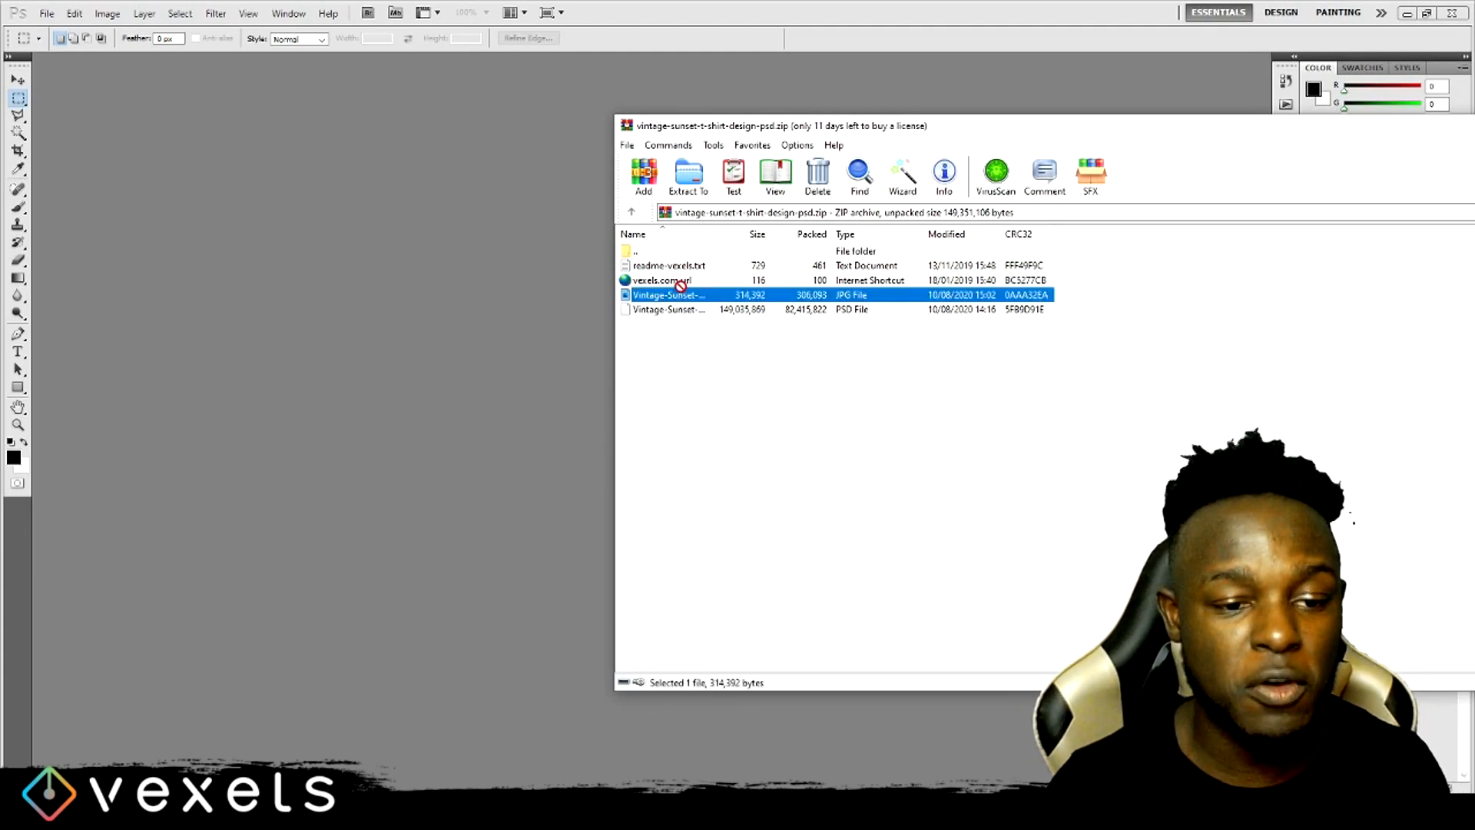
{"action": "left_click_drag", "start_coordinate": [670, 310], "coordinate": [356, 342]}
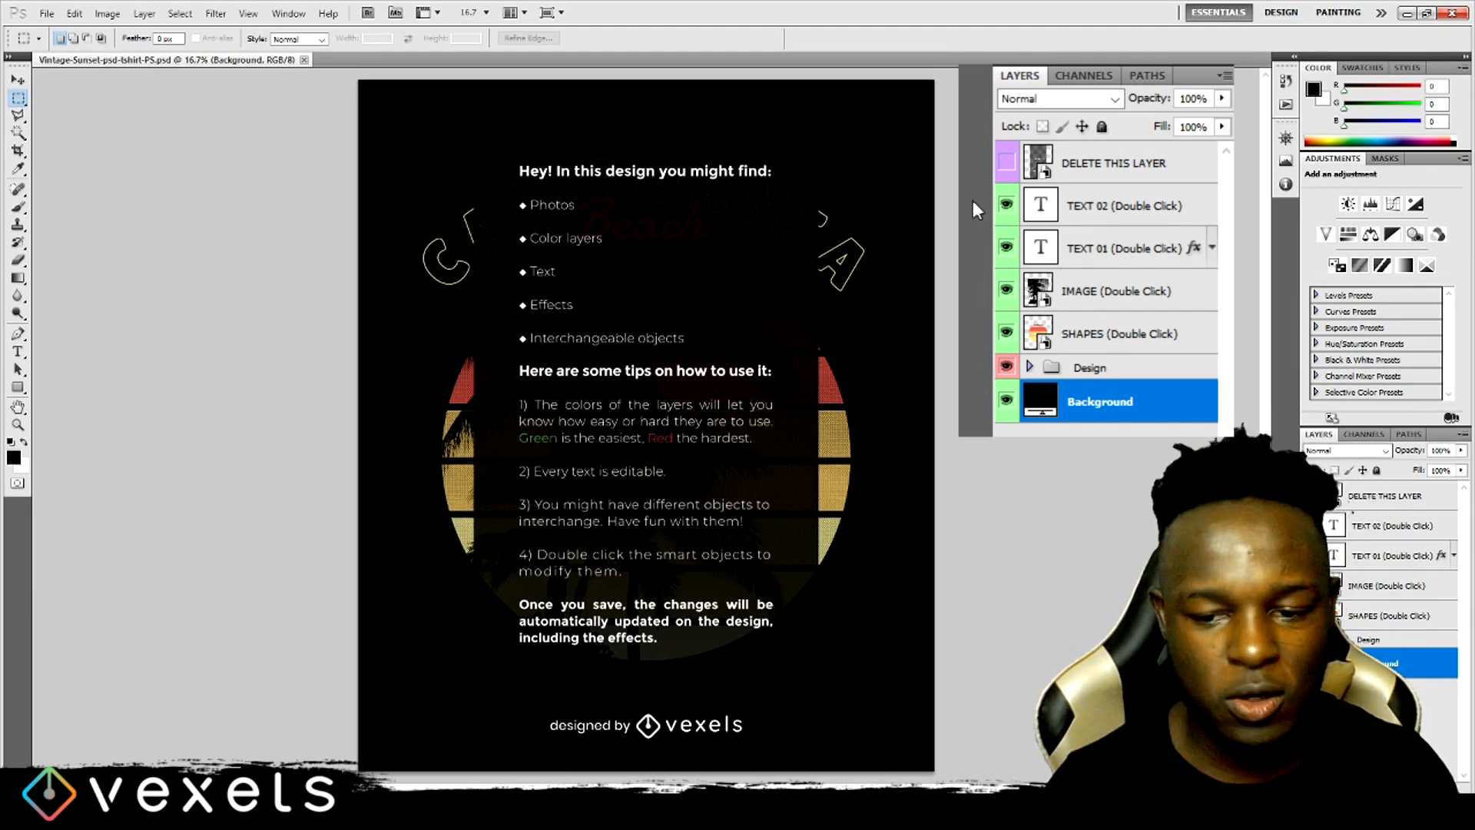
{"action": "left_click", "coordinate": [1310, 495]}
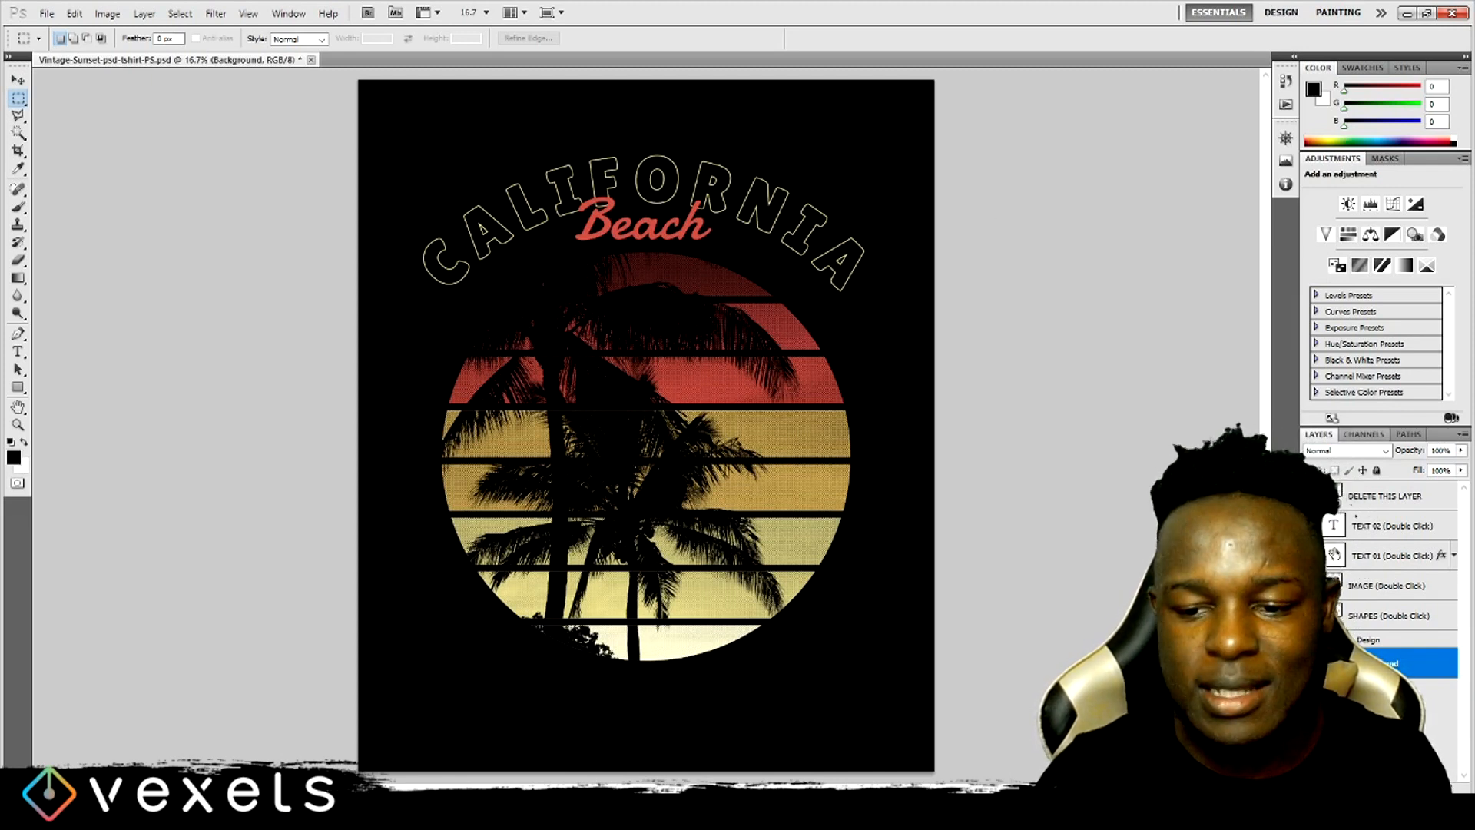
Toggle the visibility of the TEXT 02 and TEXT 01 layers to check which wording each one holds
{"action": "left_click", "coordinate": [1312, 527]}
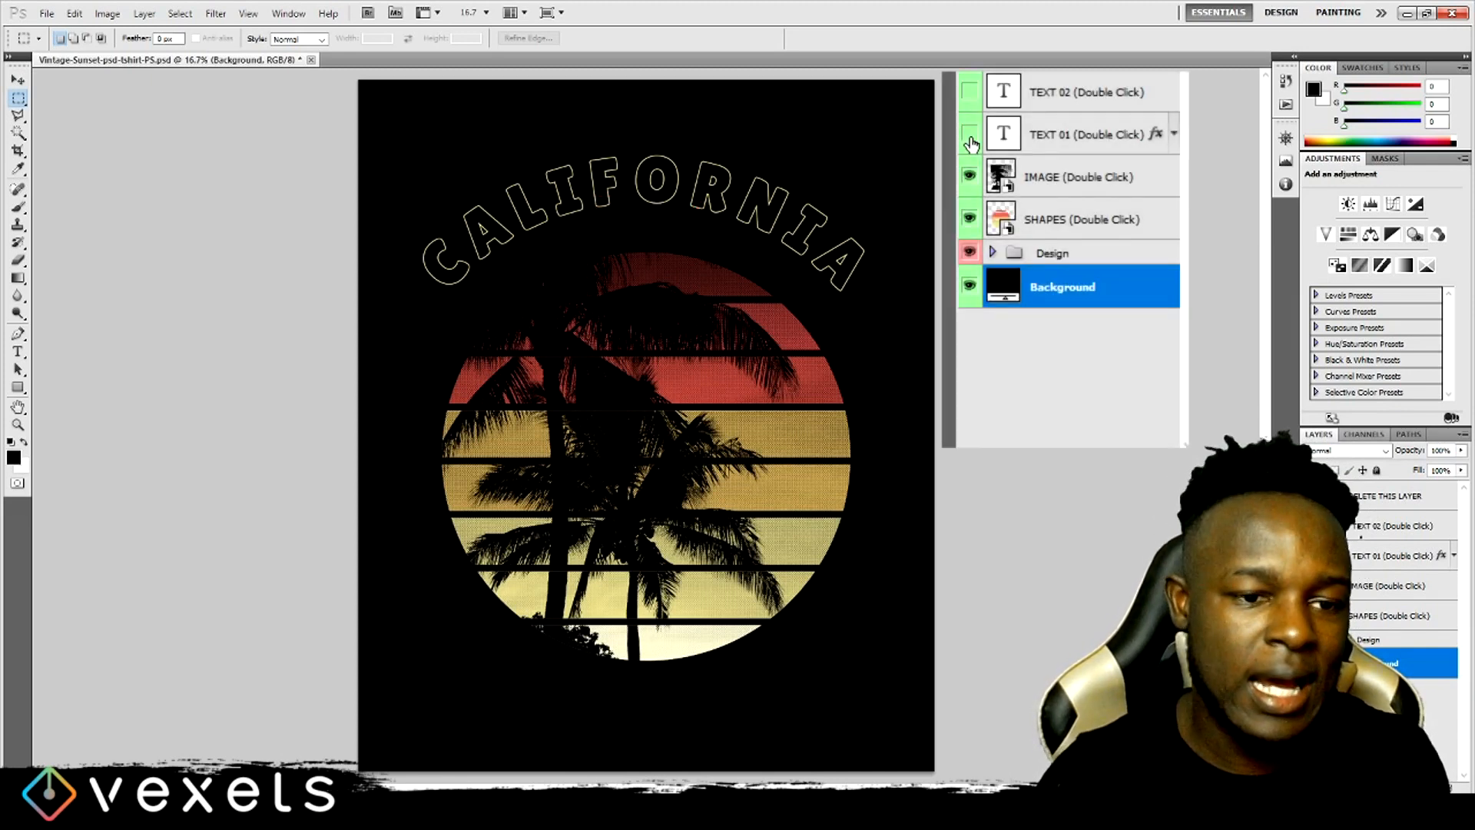
{"action": "left_click", "coordinate": [1311, 527]}
{"action": "left_click", "coordinate": [1312, 556]}
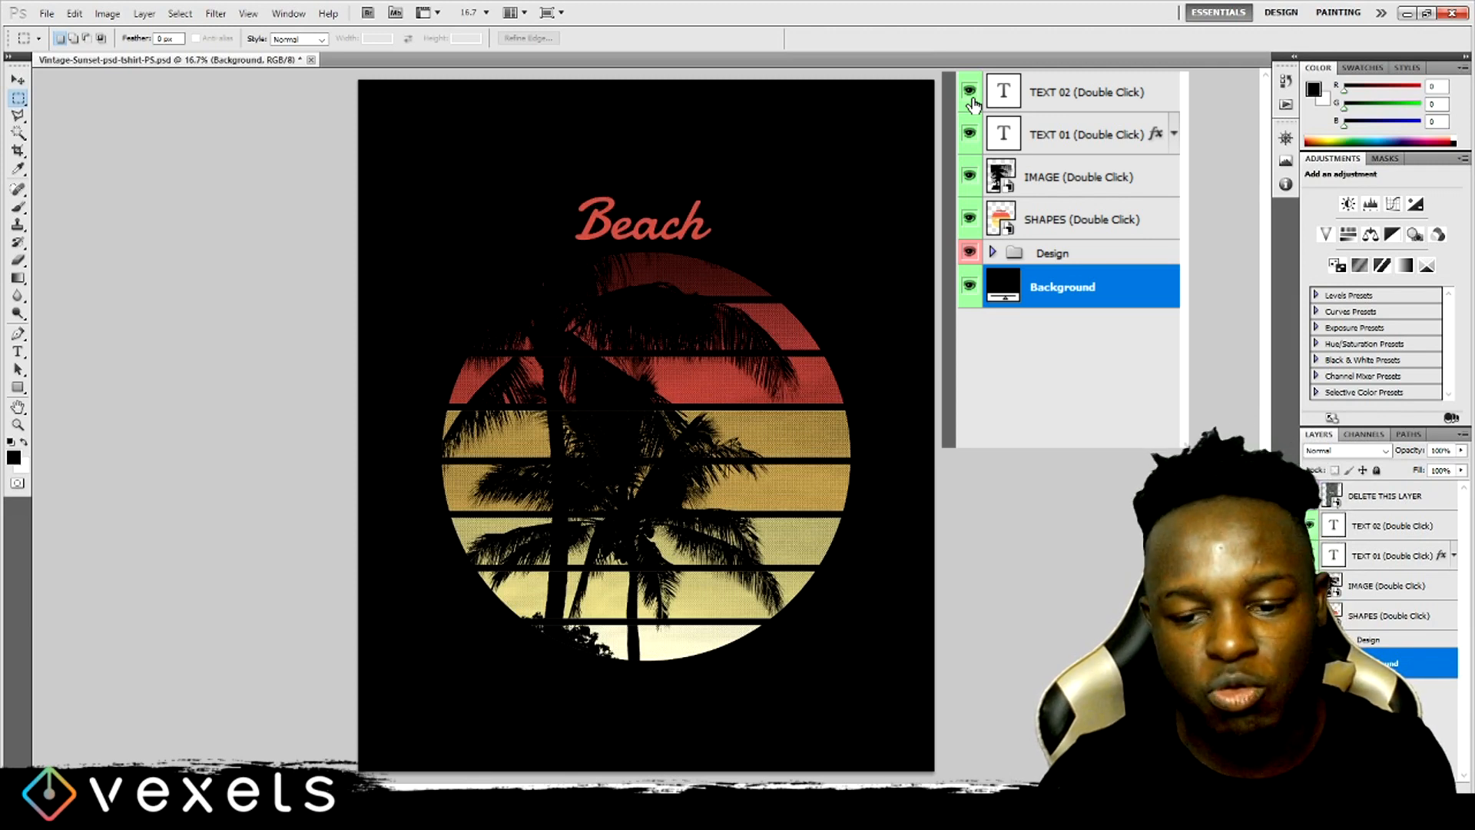
{"action": "left_click", "coordinate": [1311, 556]}
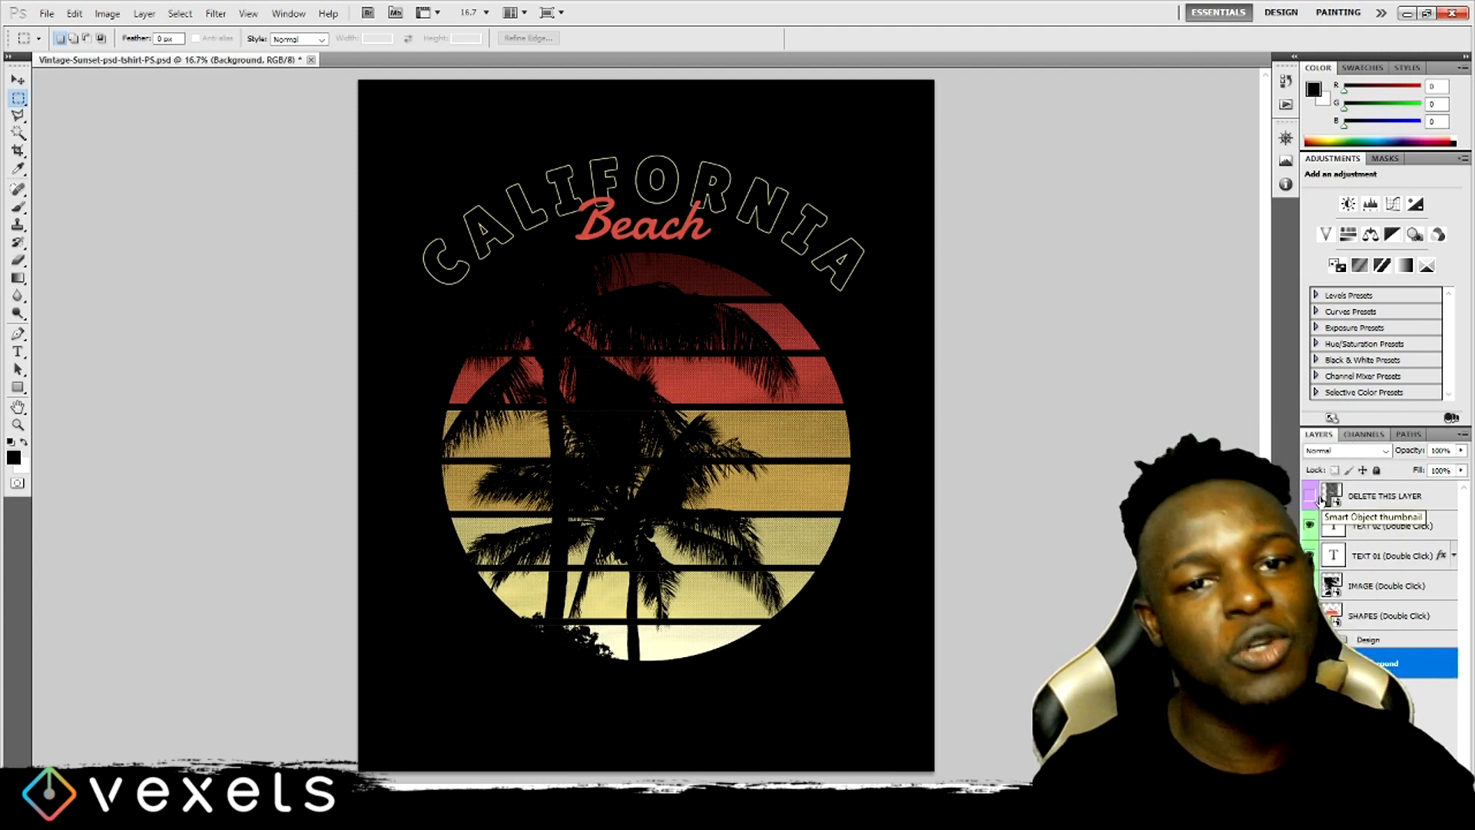
Replace the curved CALIFORNIA text on the TEXT 01 layer with "I LOVE"
{"action": "left_click", "coordinate": [1336, 557]}
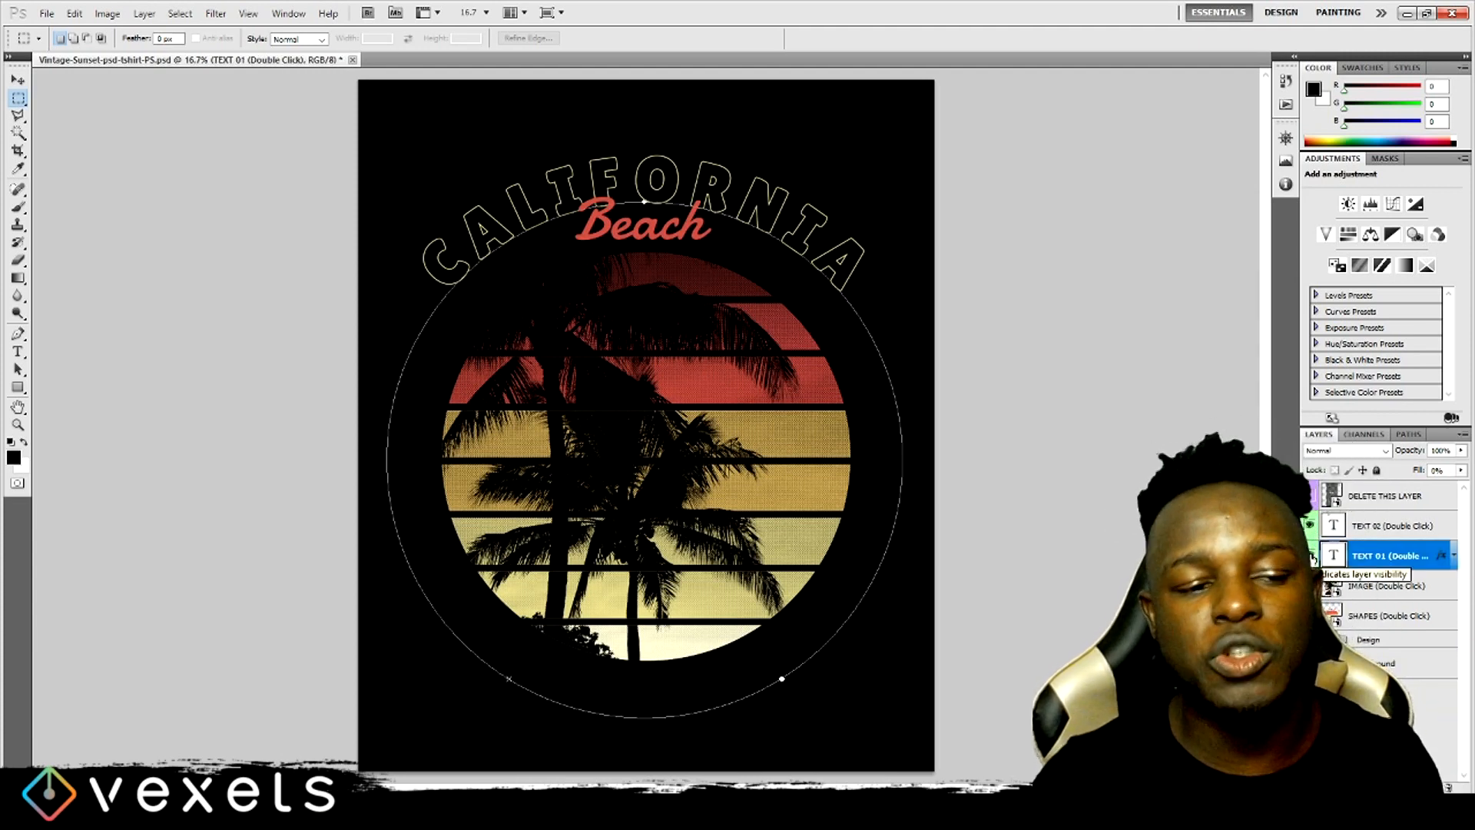
{"action": "left_click", "coordinate": [18, 351]}
{"action": "left_click_drag", "start_coordinate": [428, 278], "coordinate": [872, 278]}
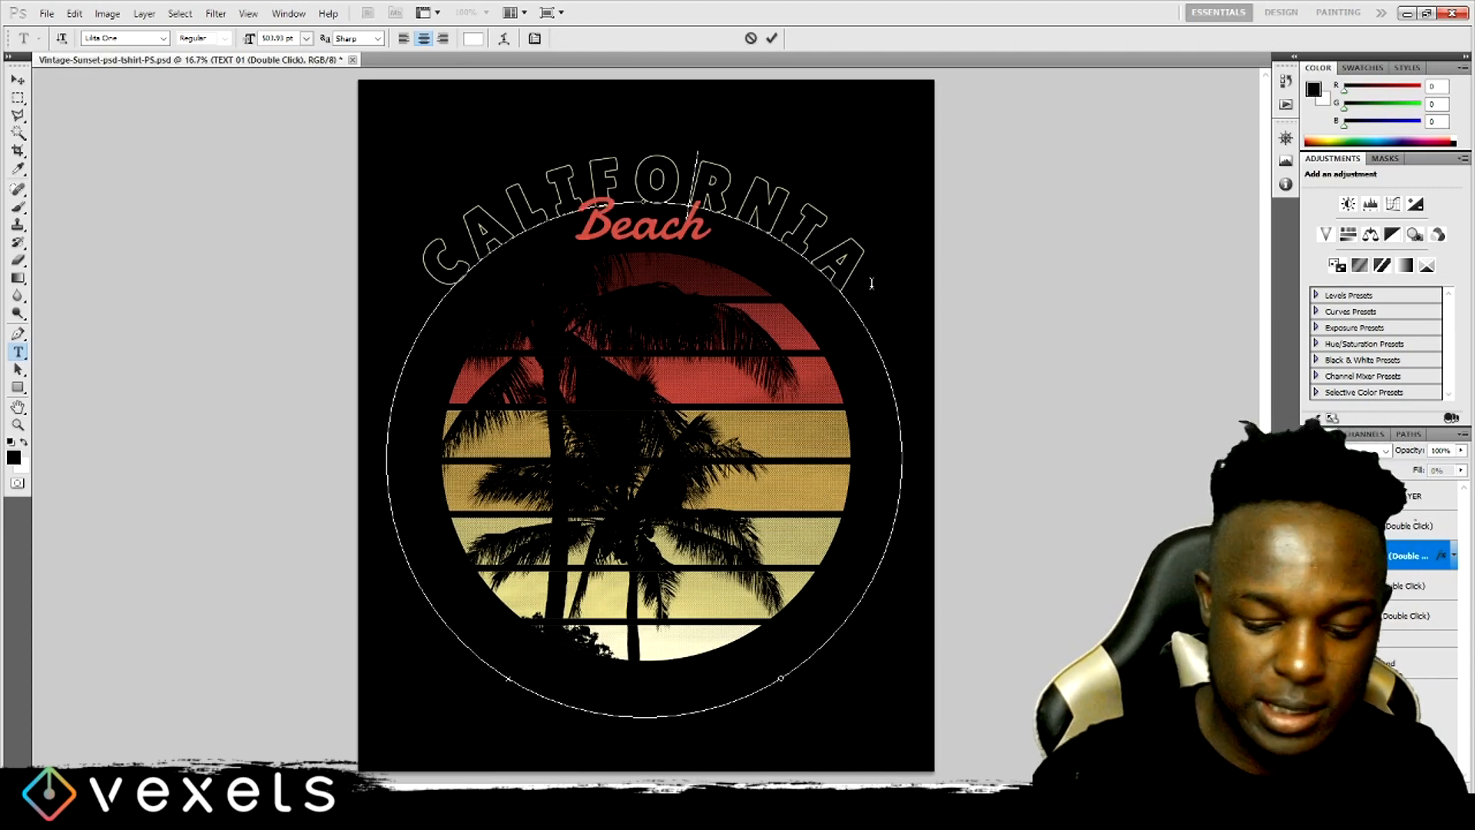
{"action": "type", "text": "I LOVE"}
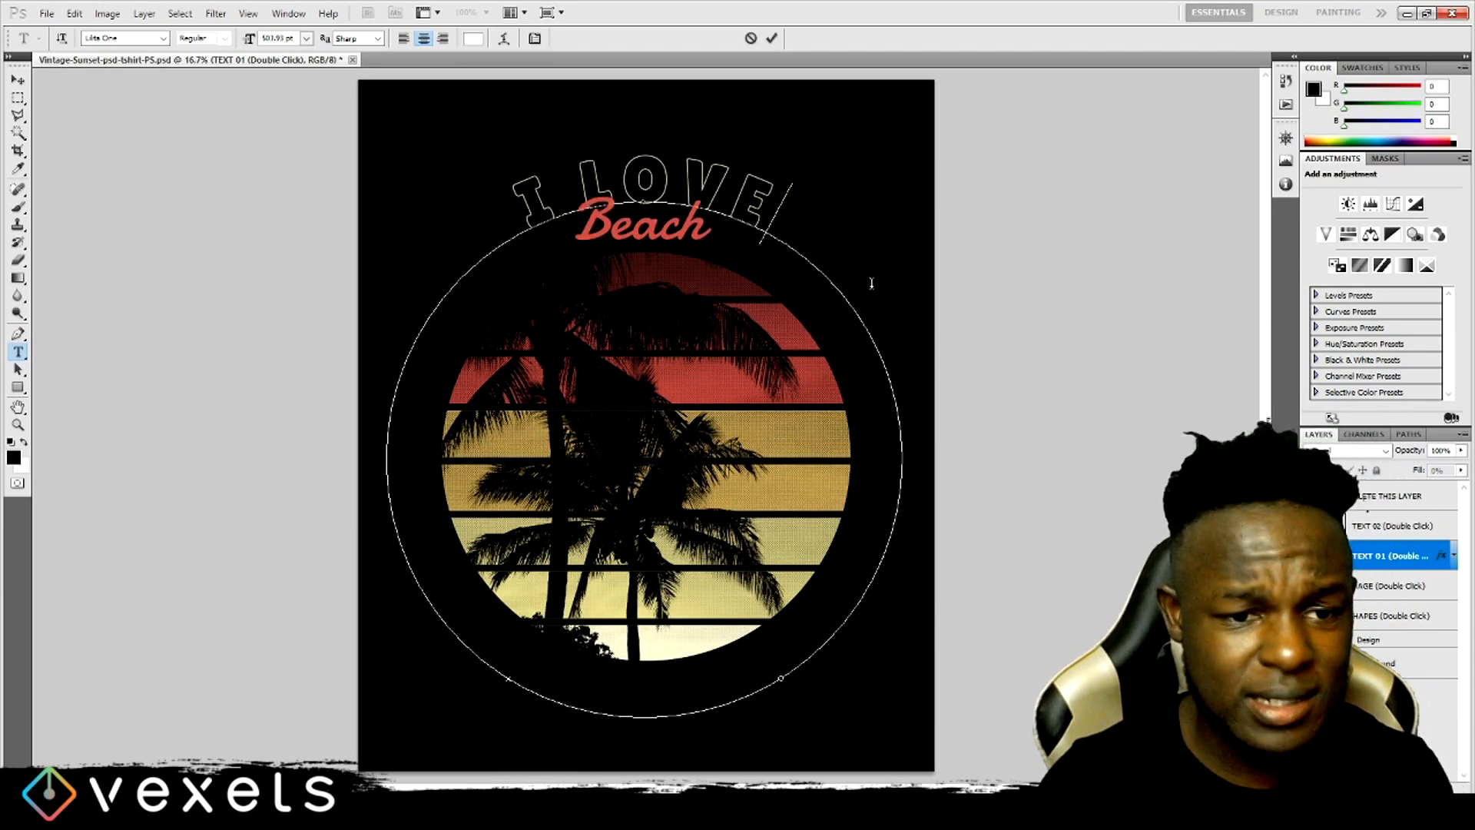
{"action": "left_click", "coordinate": [17, 80]}
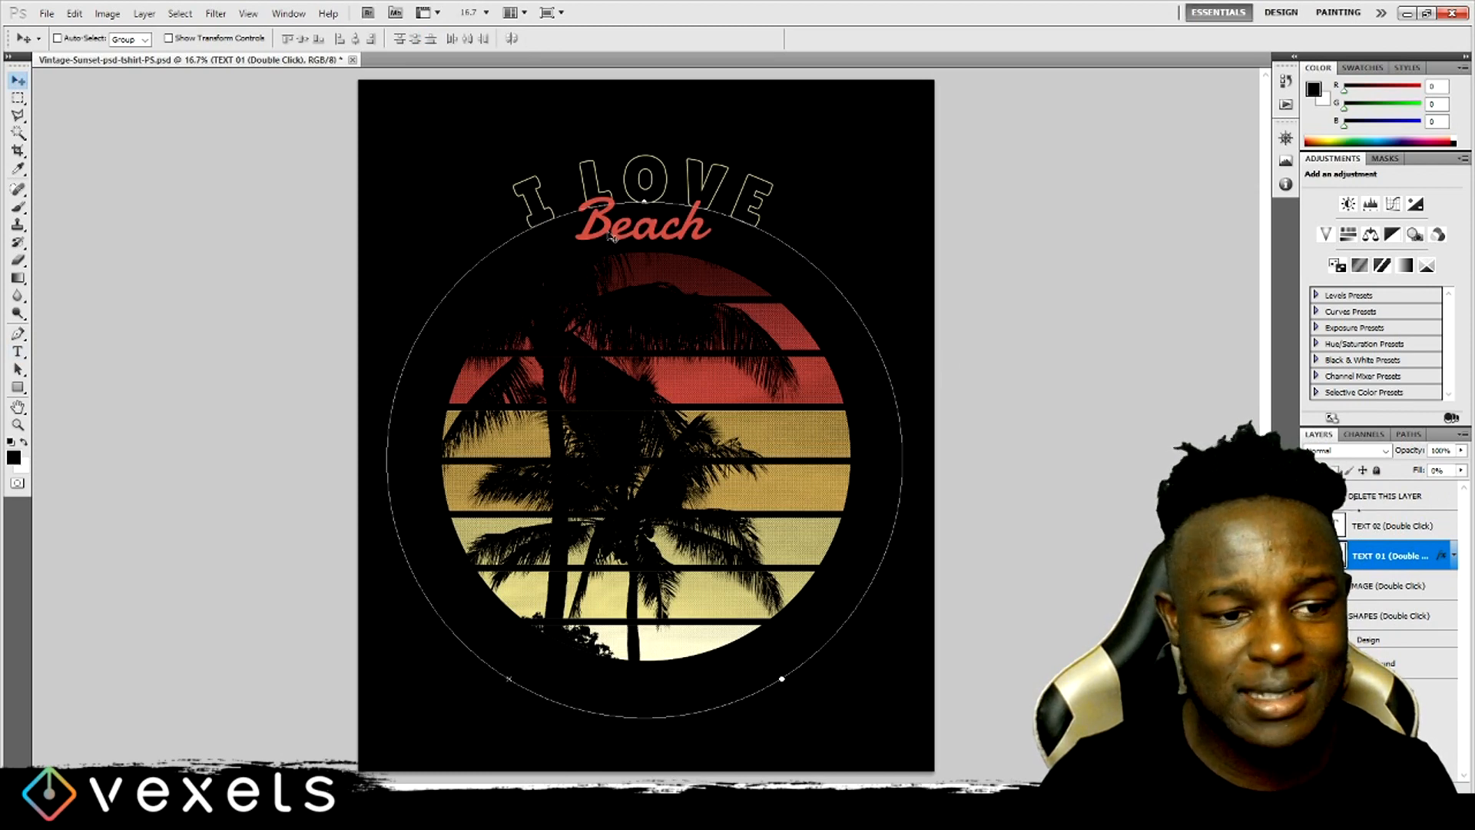
Replace the red script word Beach on the TEXT 02 layer with "Tigers"
{"action": "left_click", "coordinate": [1360, 529]}
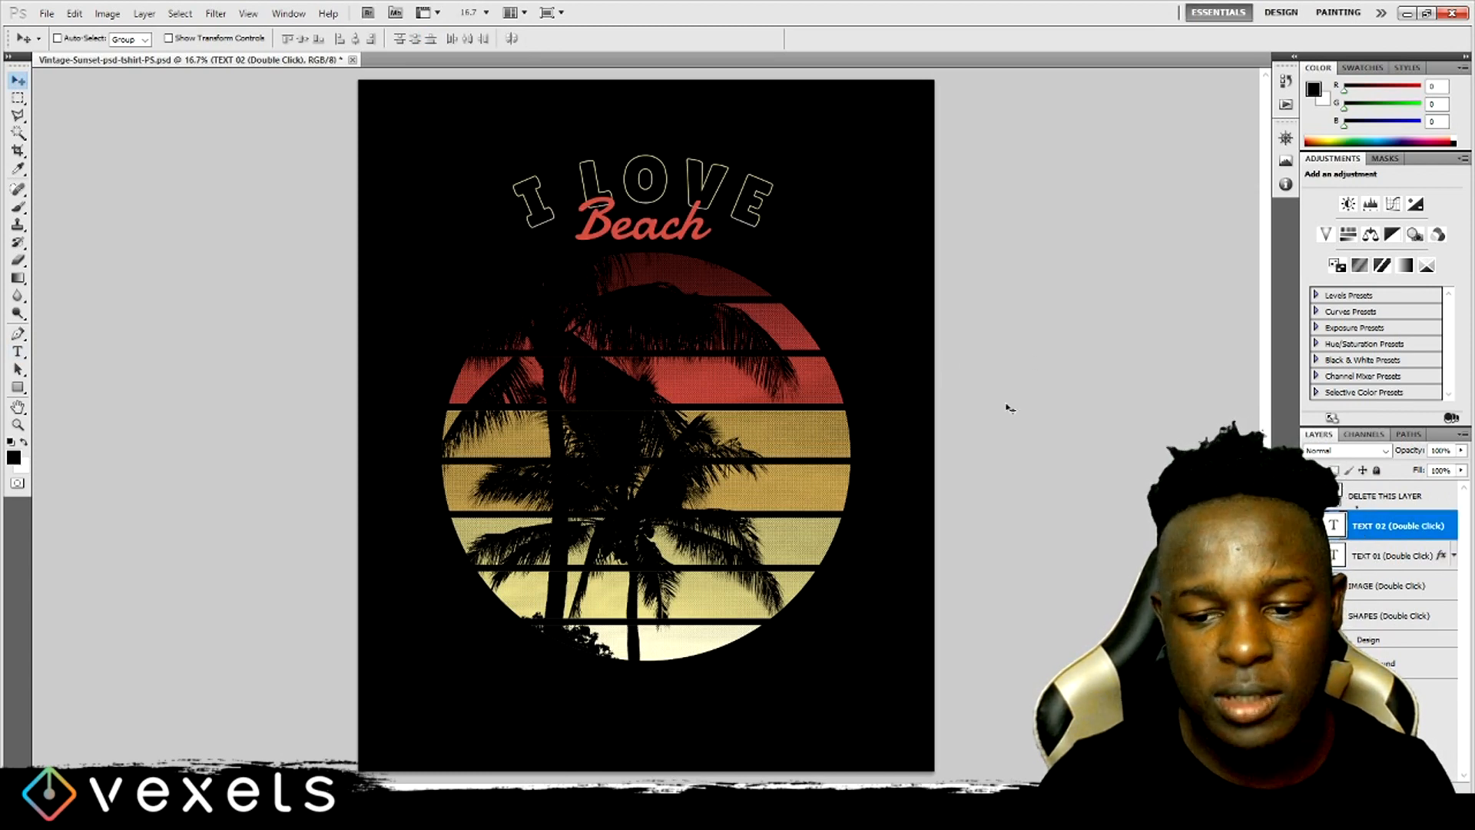
{"action": "left_click", "coordinate": [18, 351]}
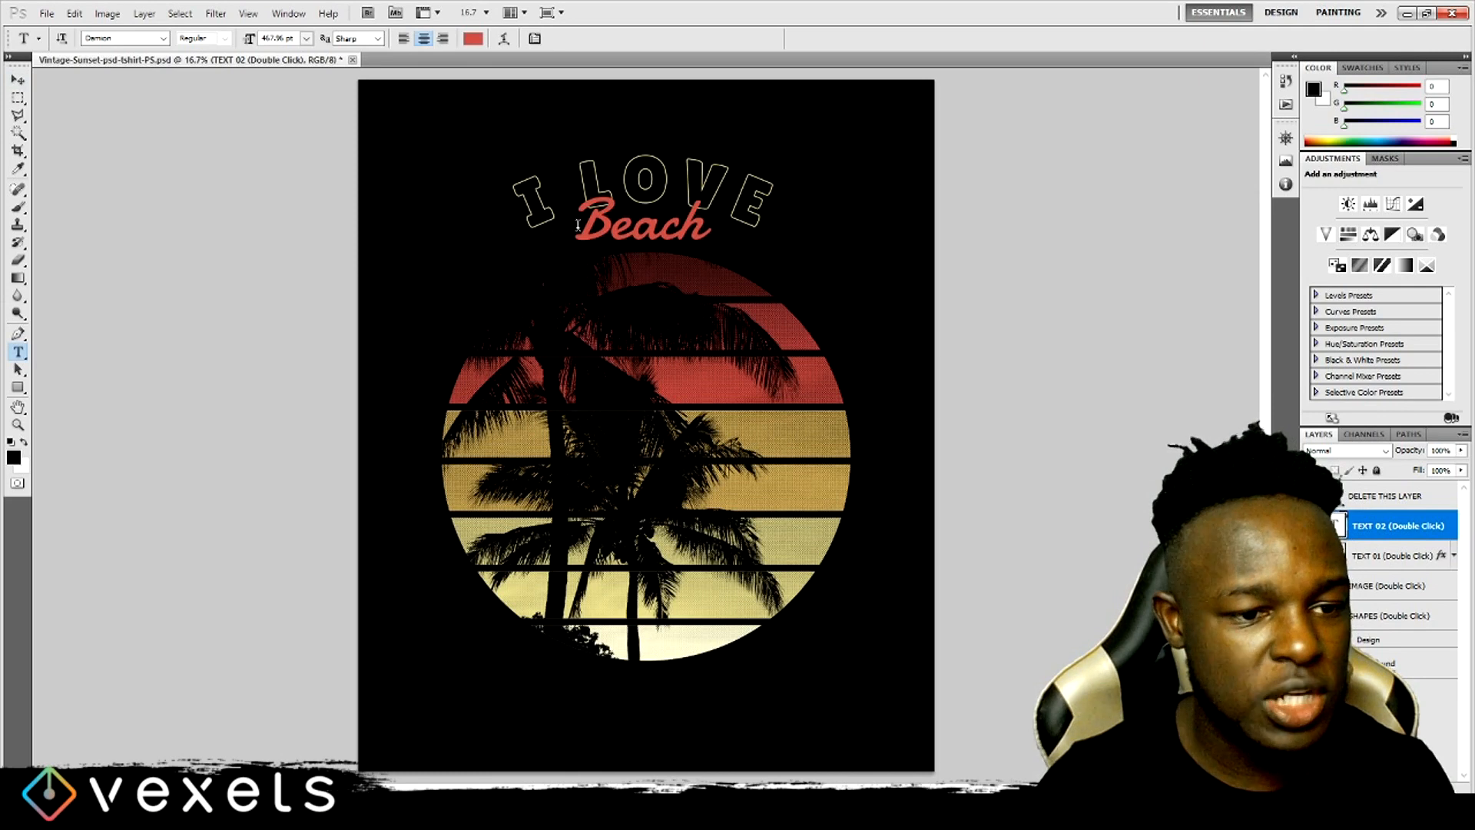
{"action": "double_click", "coordinate": [638, 230]}
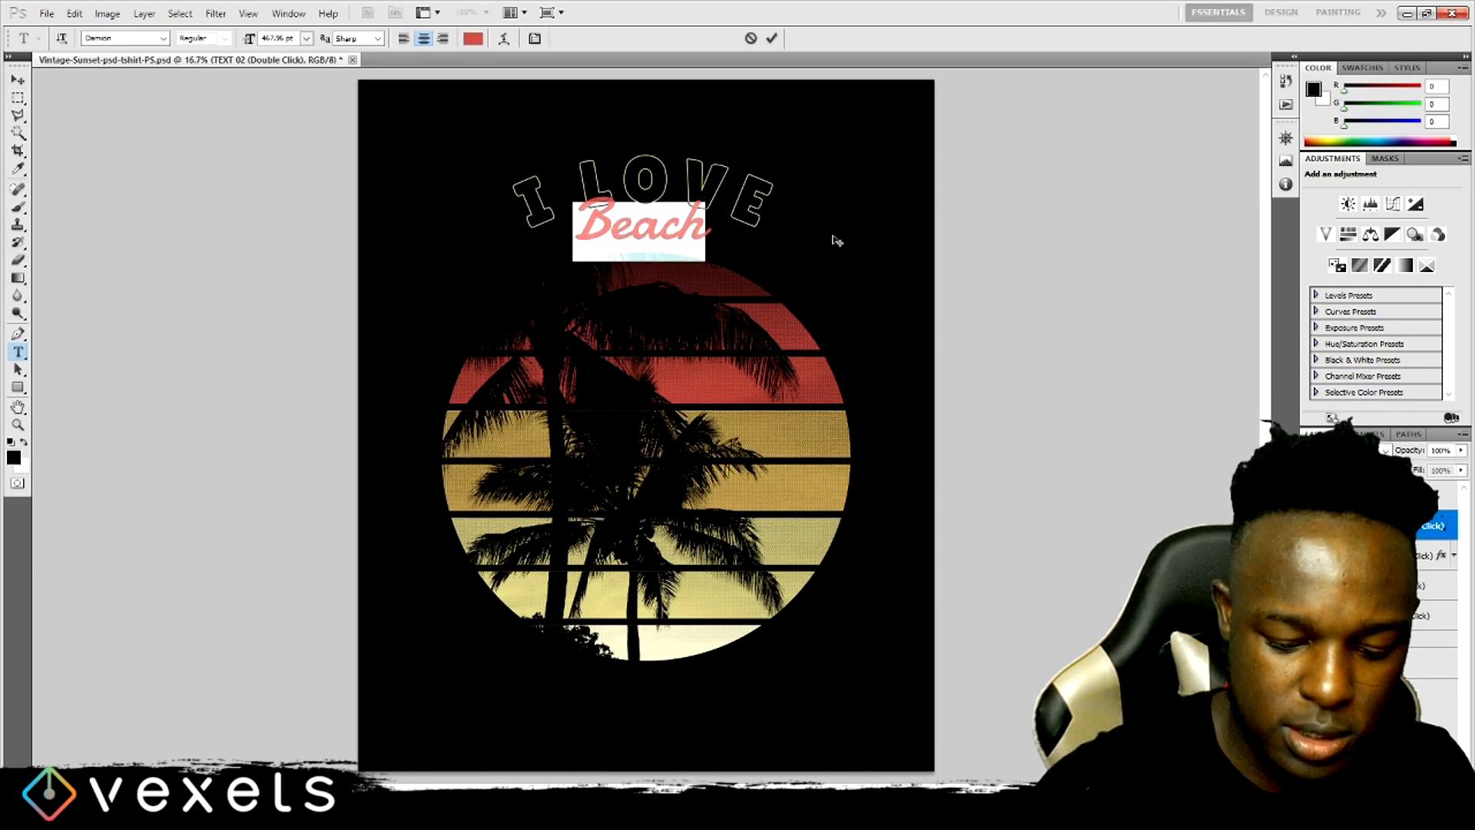
{"action": "key", "text": "Left"}
{"action": "key", "text": "Left"}
{"action": "key", "text": "Right"}
{"action": "key", "text": "Right"}
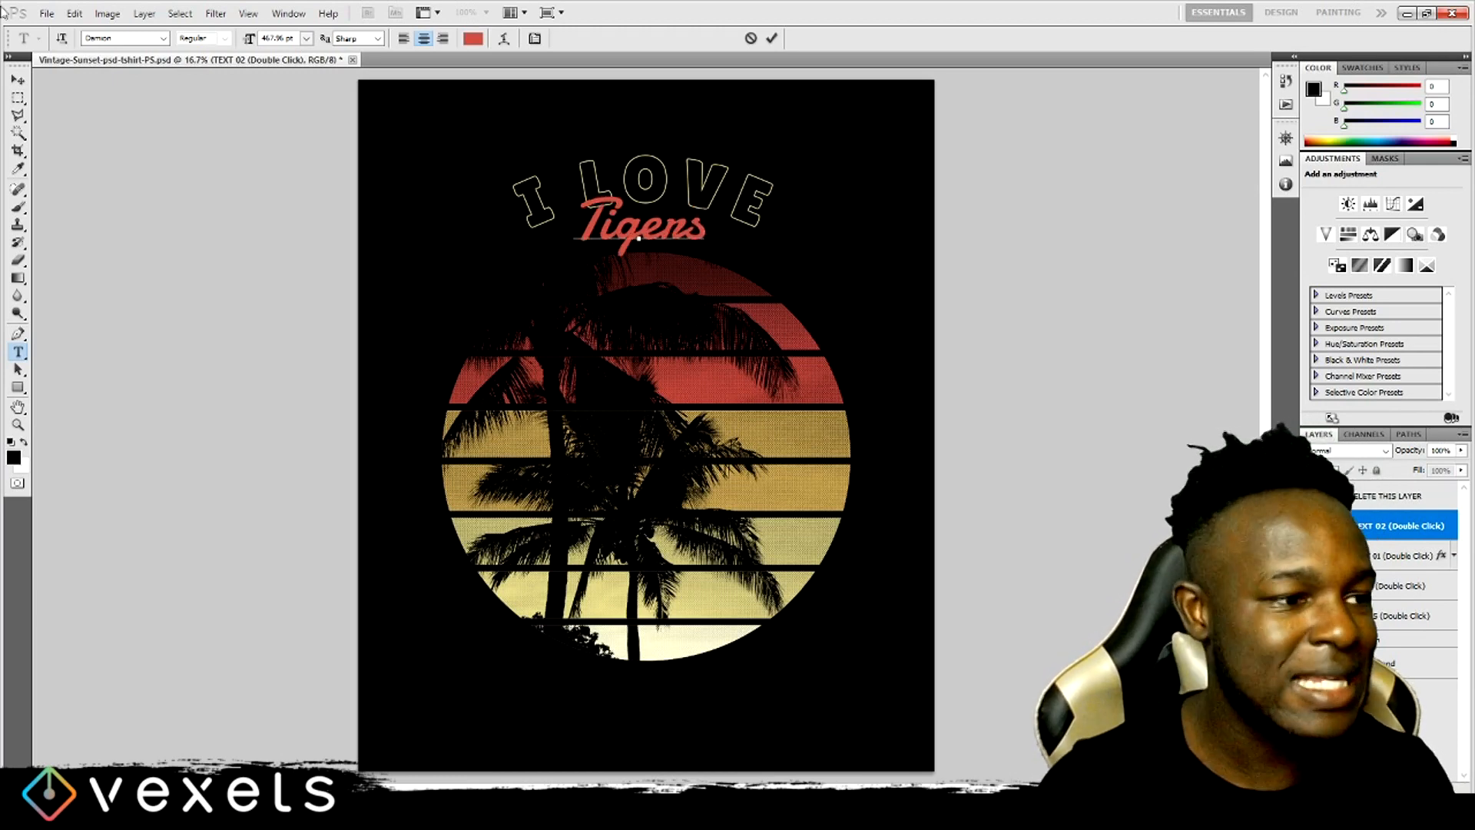
{"action": "left_click", "coordinate": [18, 82]}
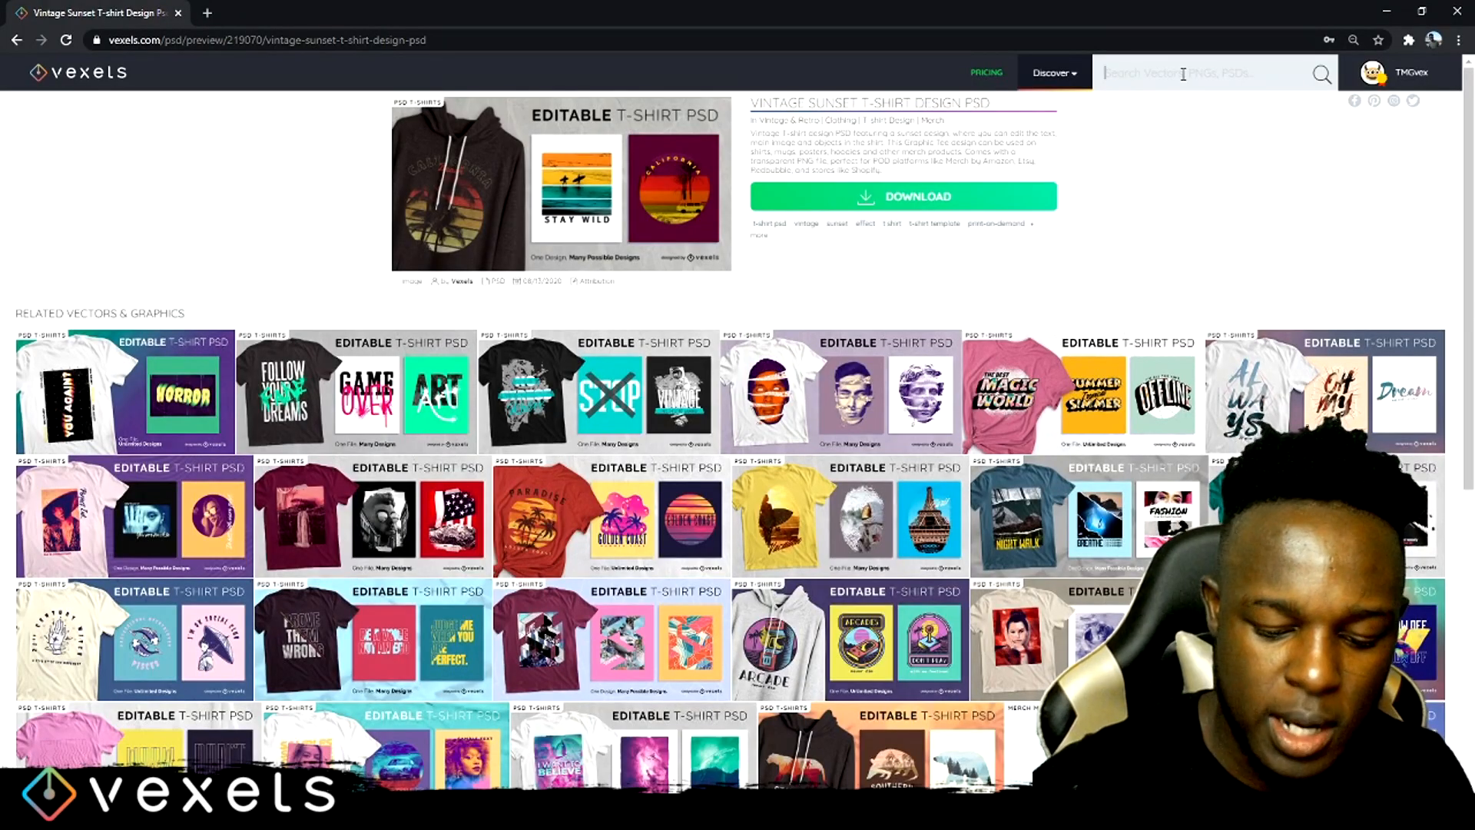
Search Vexels for "paw print" graphics and look through the designs for a suitable paw
{"action": "type", "text": "paw"}
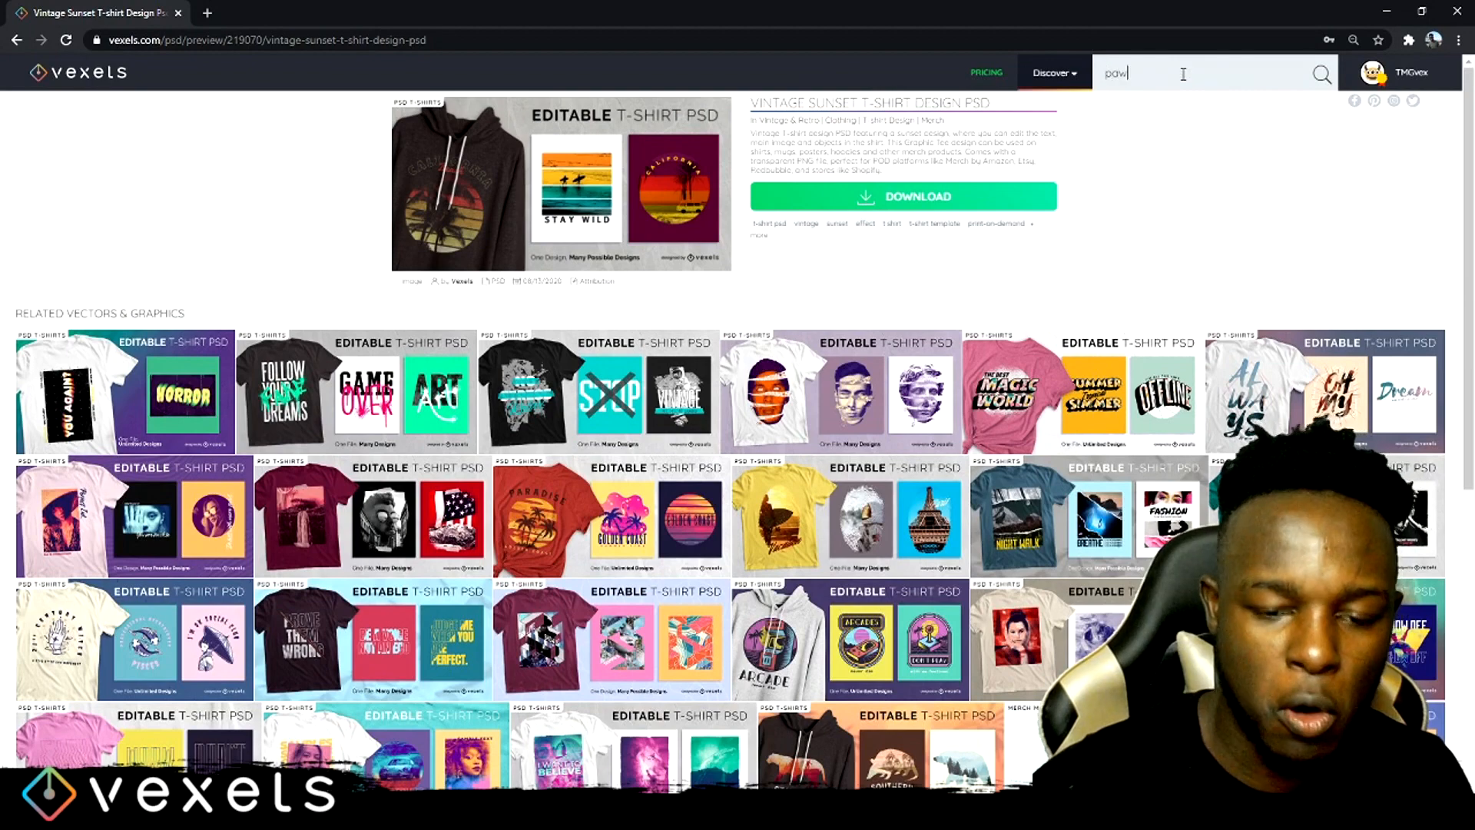
{"action": "type", "text": " print"}
{"action": "key", "text": "Return"}
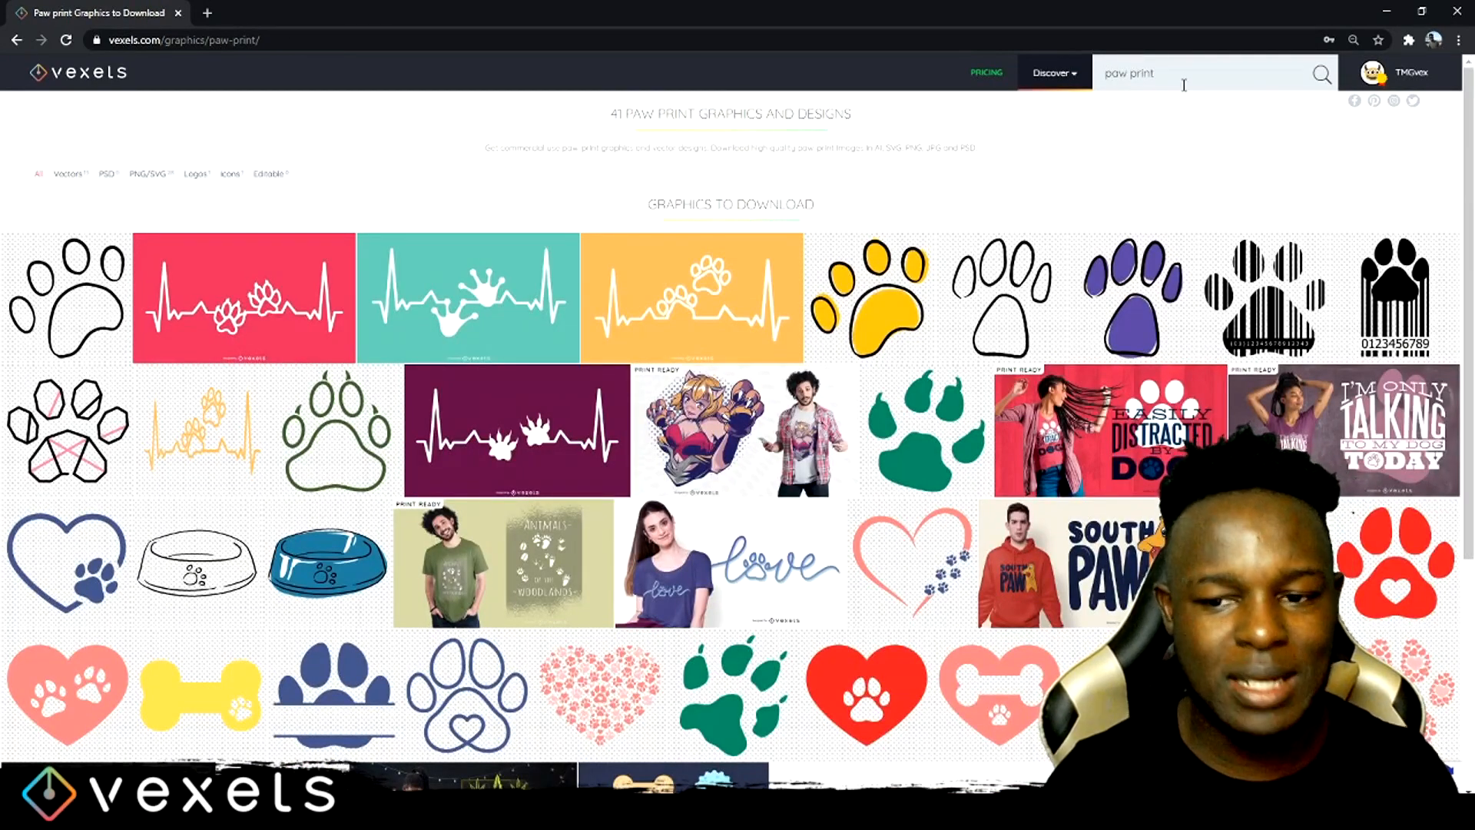
{"action": "scroll", "coordinate": [1204, 292], "scroll_direction": "down", "scroll_amount": 1}
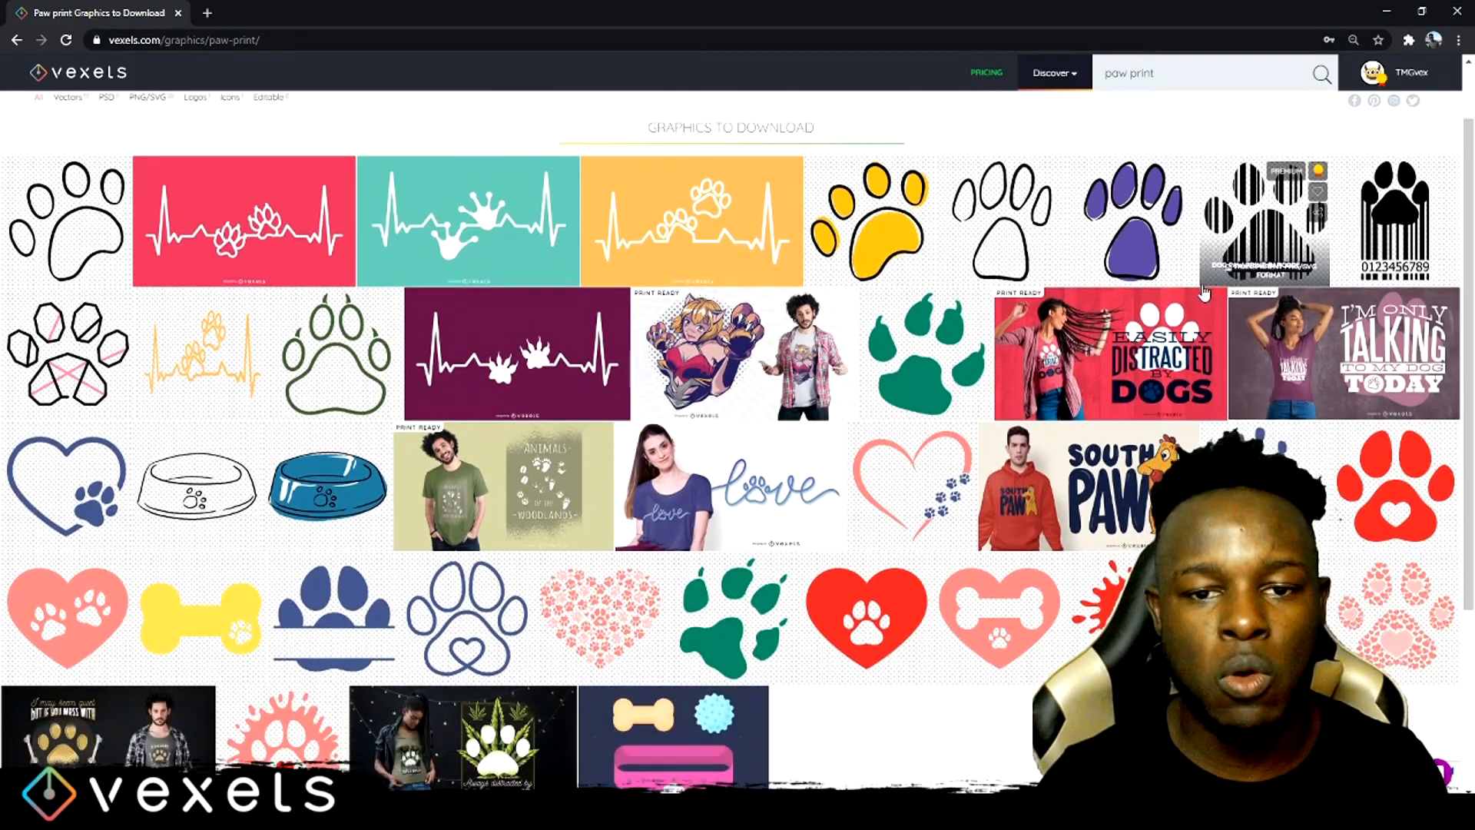
{"action": "scroll", "coordinate": [1204, 292], "scroll_direction": "down", "scroll_amount": 3}
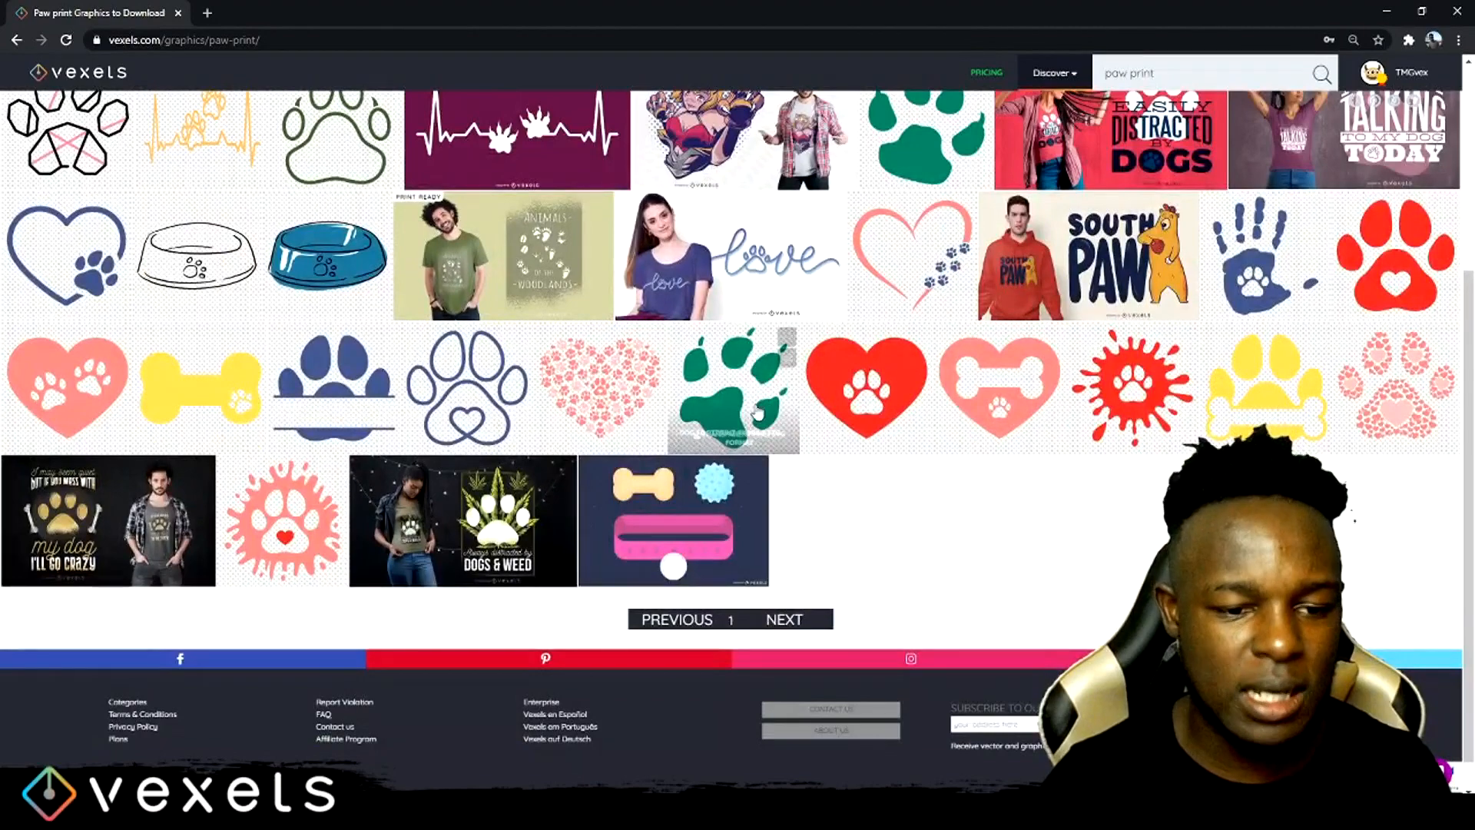
Open the green clawed dog footprint silhouette and download it as a 1024 px PNG
{"action": "left_click", "coordinate": [757, 413]}
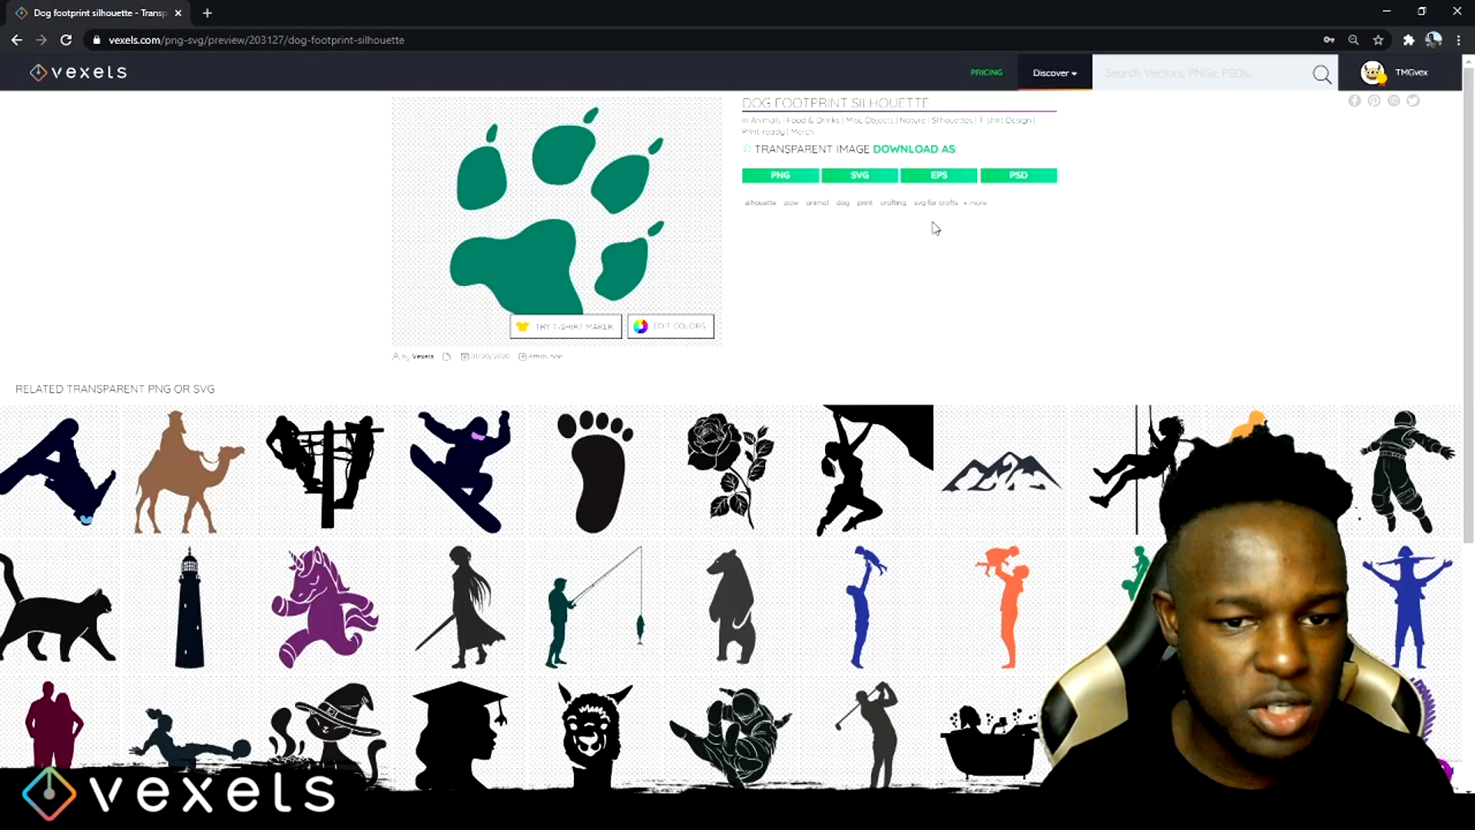
{"action": "left_click", "coordinate": [780, 176]}
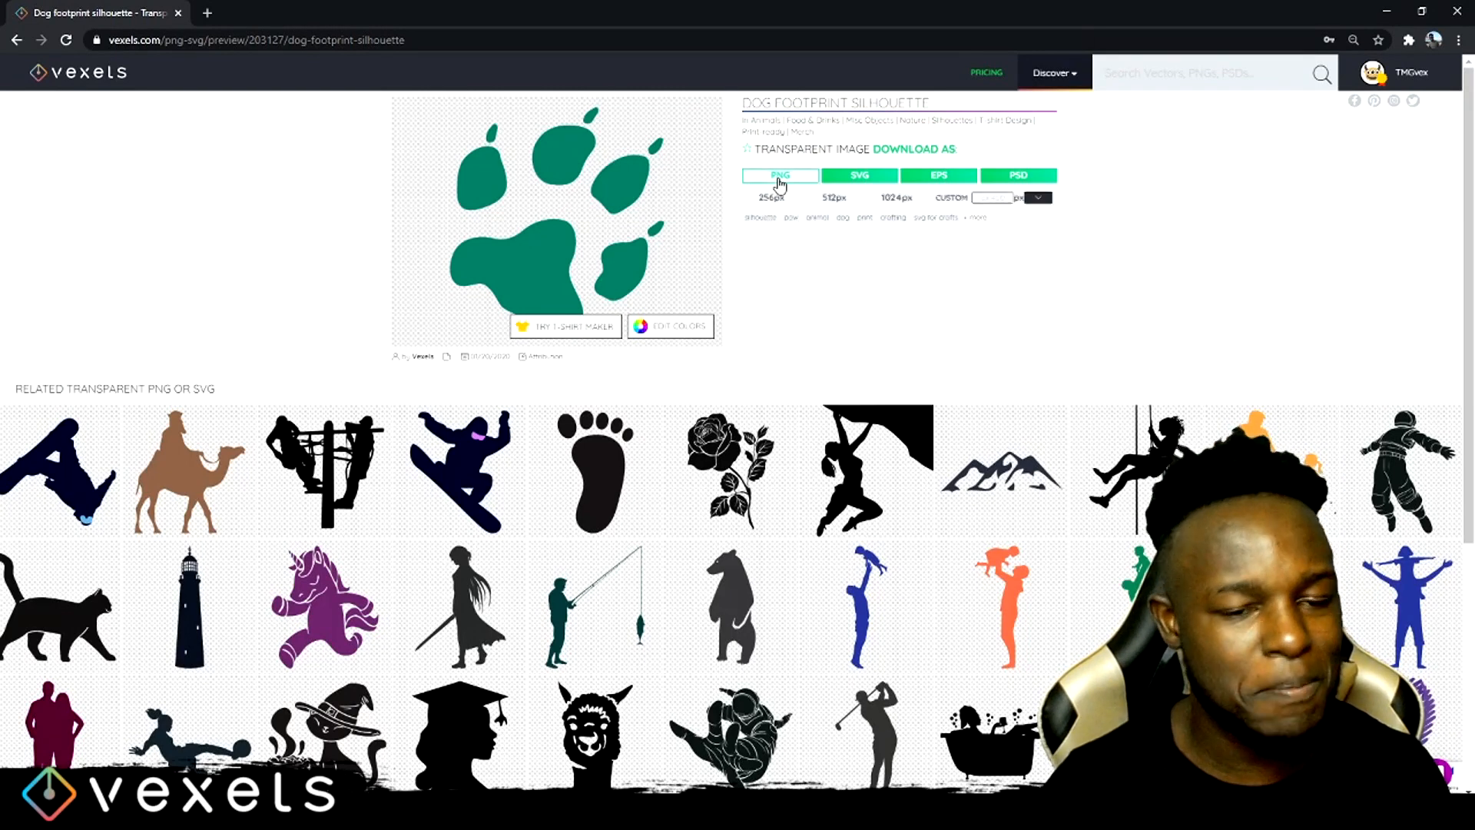
{"action": "left_click", "coordinate": [896, 198]}
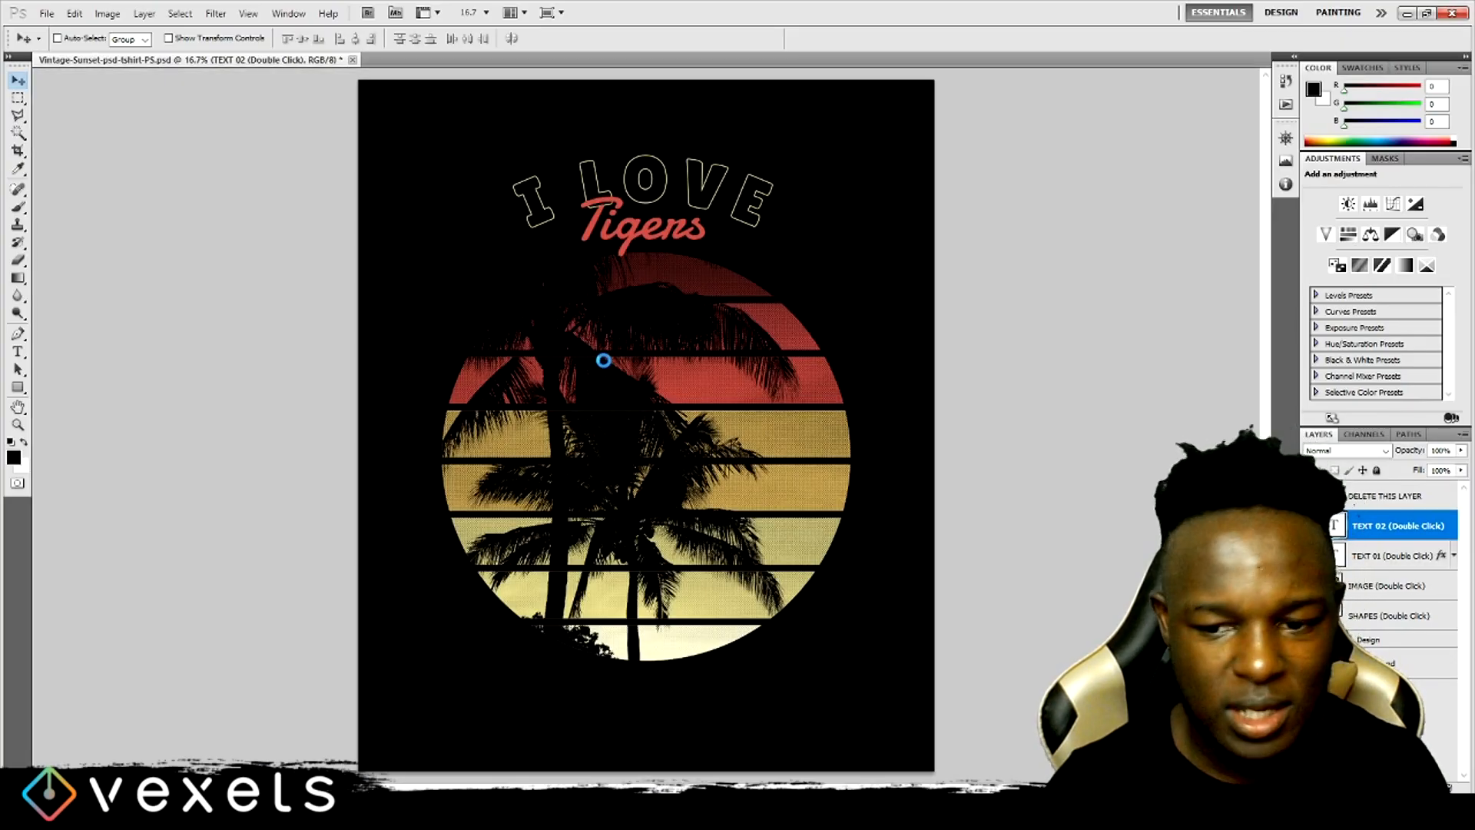
Enlarge the placed dog footprint in the Photoshop design and centre it over the sunset circle
{"action": "key", "text": "ctrl+t"}
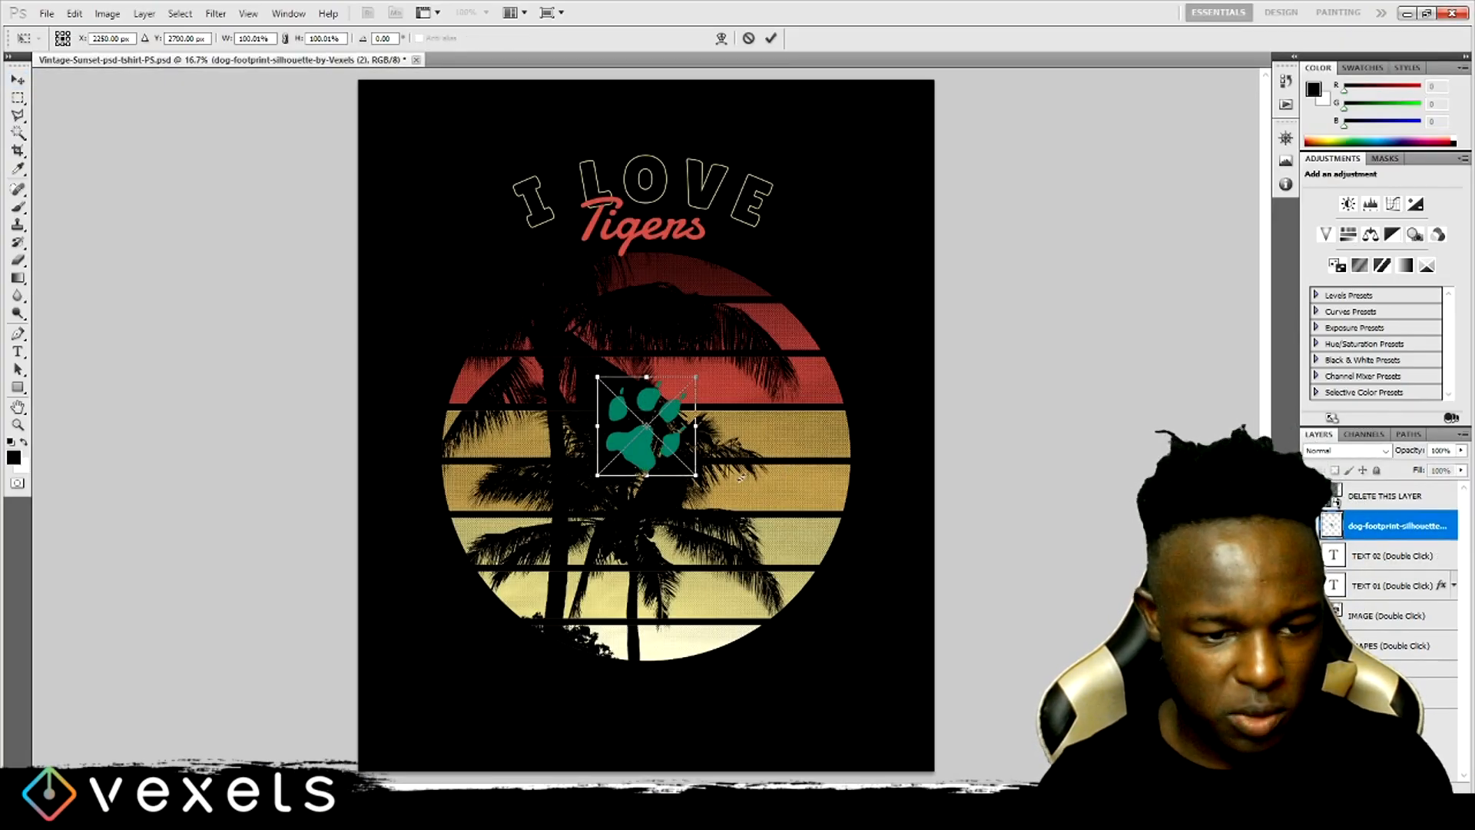
{"action": "left_click_drag", "start_coordinate": [698, 476], "coordinate": [879, 657]}
{"action": "left_click_drag", "start_coordinate": [597, 376], "coordinate": [570, 350]}
{"action": "left_click_drag", "start_coordinate": [818, 558], "coordinate": [732, 519]}
{"action": "left_click", "coordinate": [18, 80]}
{"action": "left_click", "coordinate": [641, 305]}
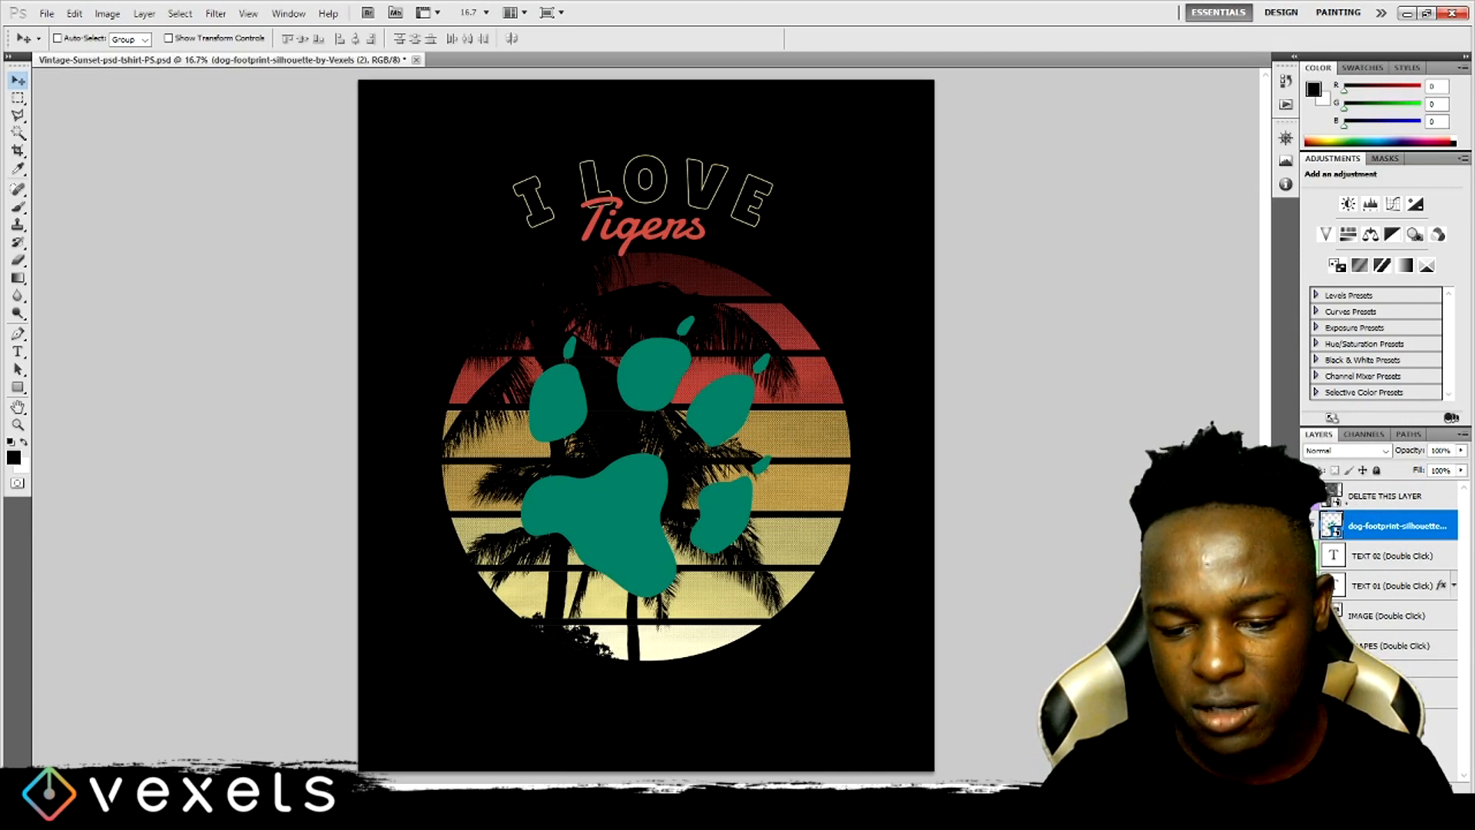
Move the dog-footprint layer into the Design group, directly beneath its IMAGE layer
{"action": "scroll", "coordinate": [1387, 584], "scroll_direction": "down", "scroll_amount": 1}
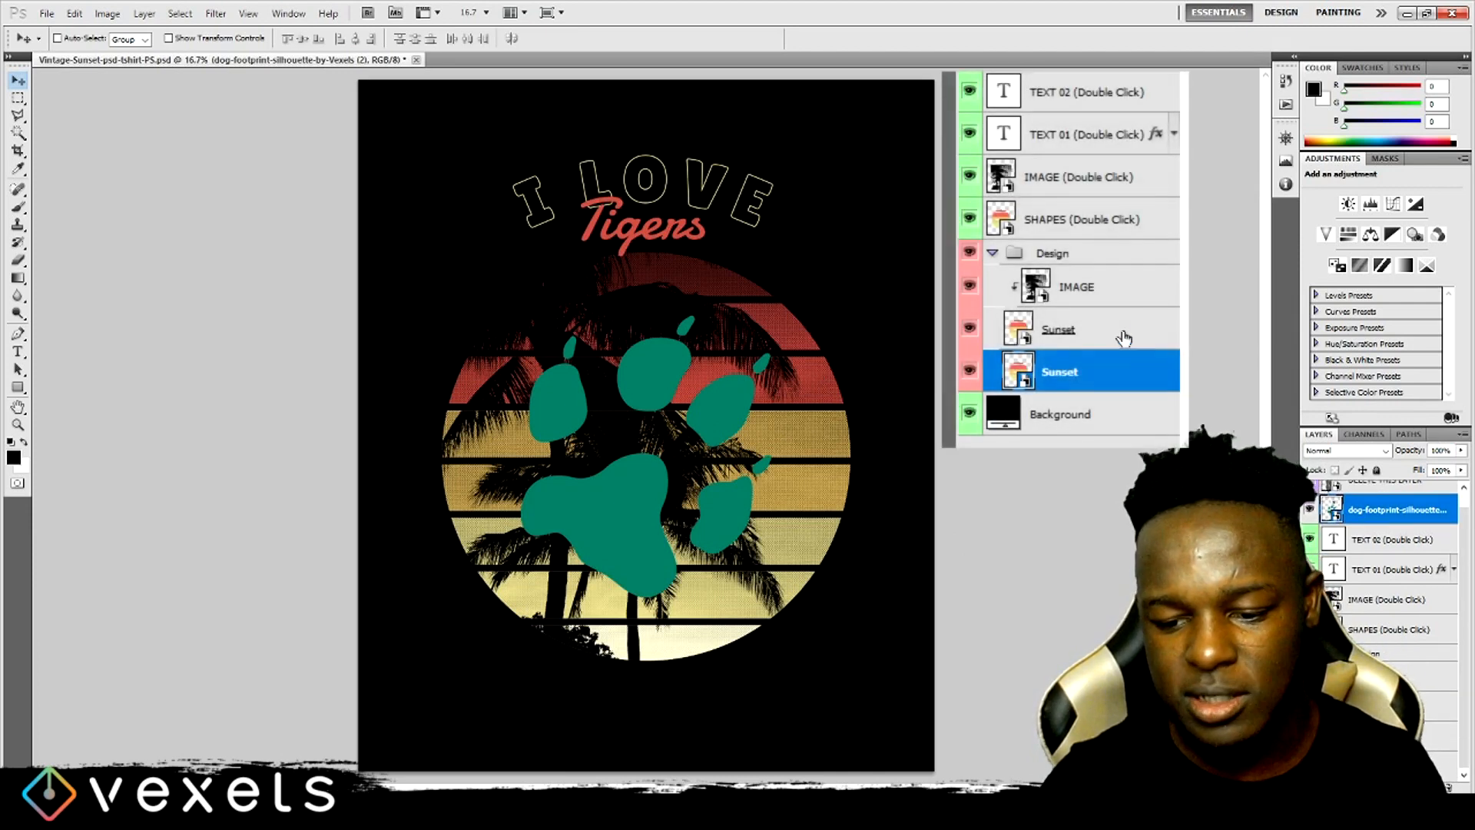
{"action": "left_click", "coordinate": [1120, 283]}
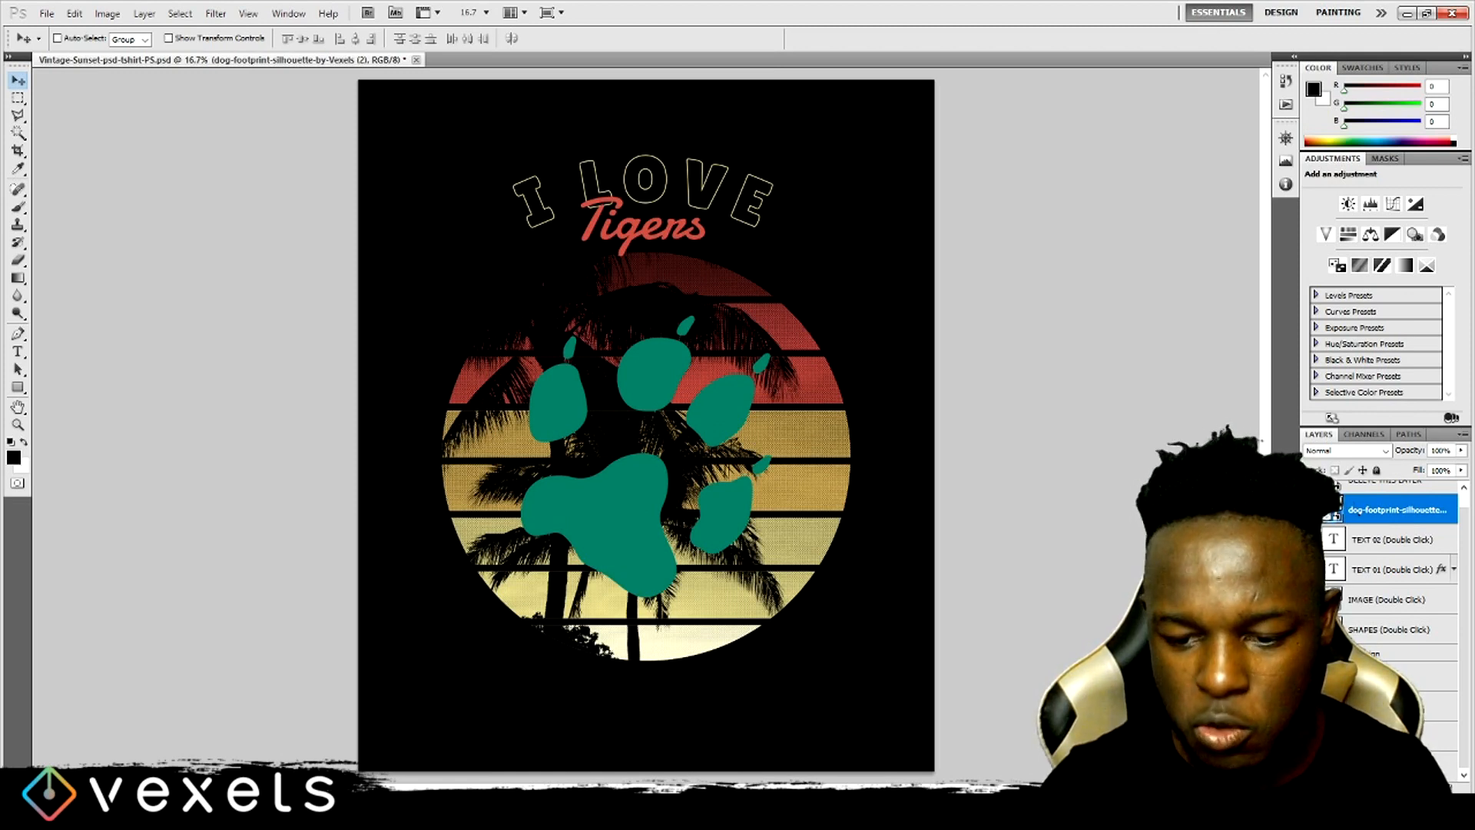
{"action": "left_click", "coordinate": [1418, 676]}
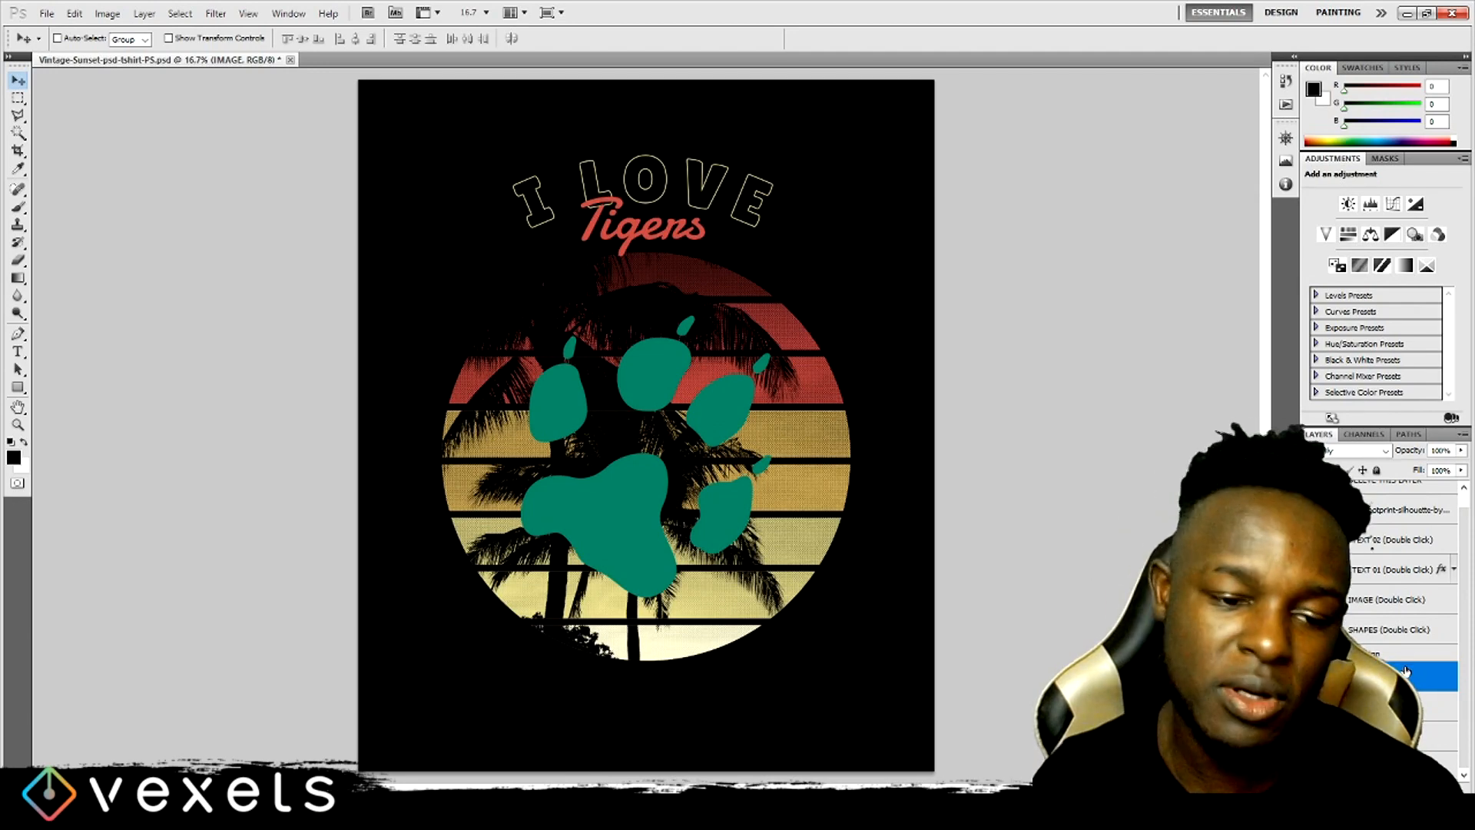
{"action": "left_click_drag", "start_coordinate": [1380, 521], "coordinate": [1422, 691]}
Delete the palm tree IMAGE layer from the Design group and clip the dog-footprint layer to the Sunset layer below it
{"action": "left_click", "coordinate": [1312, 646]}
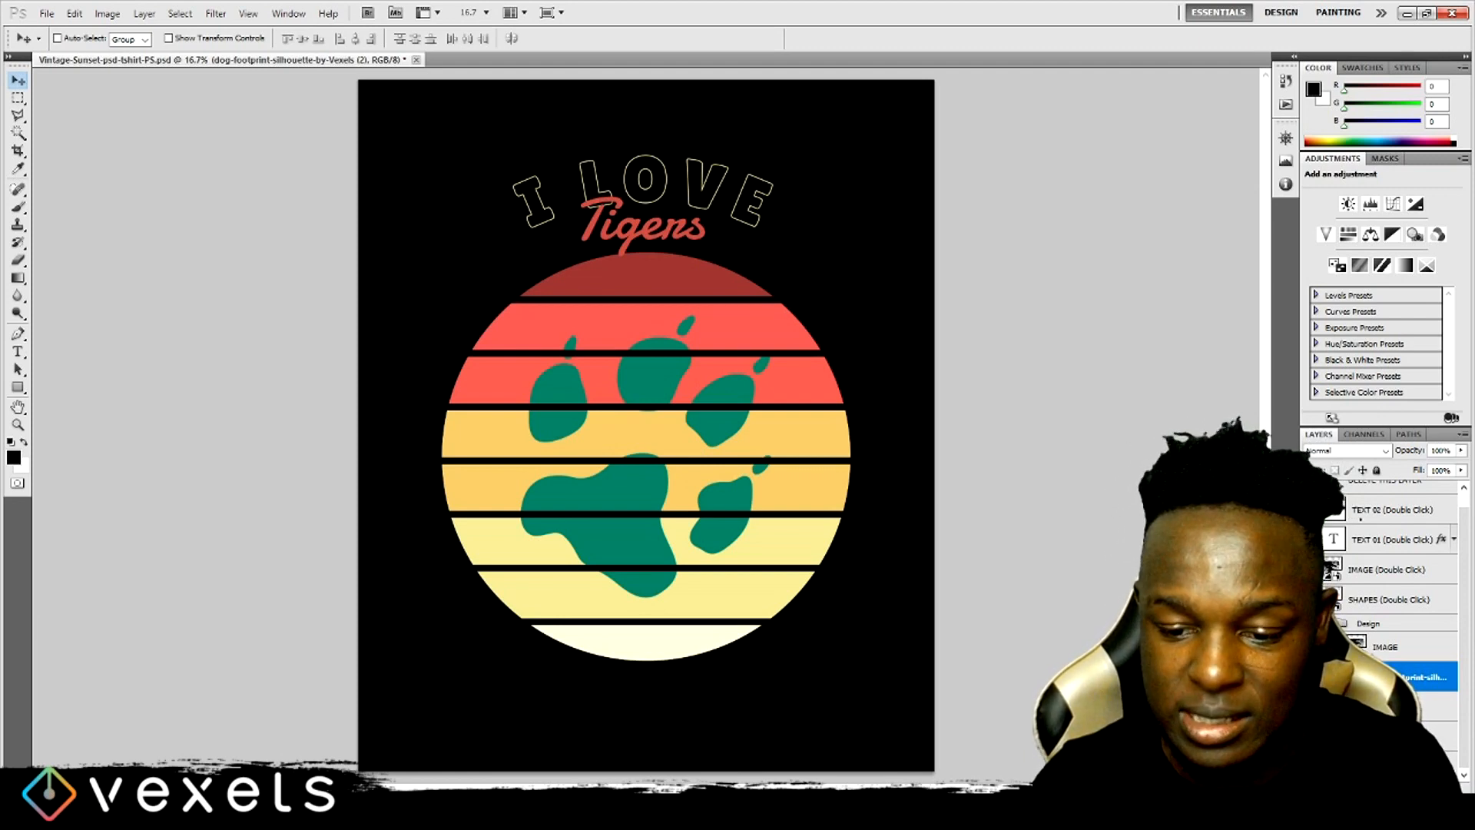
{"action": "left_click", "coordinate": [1429, 646]}
{"action": "key", "text": "Delete"}
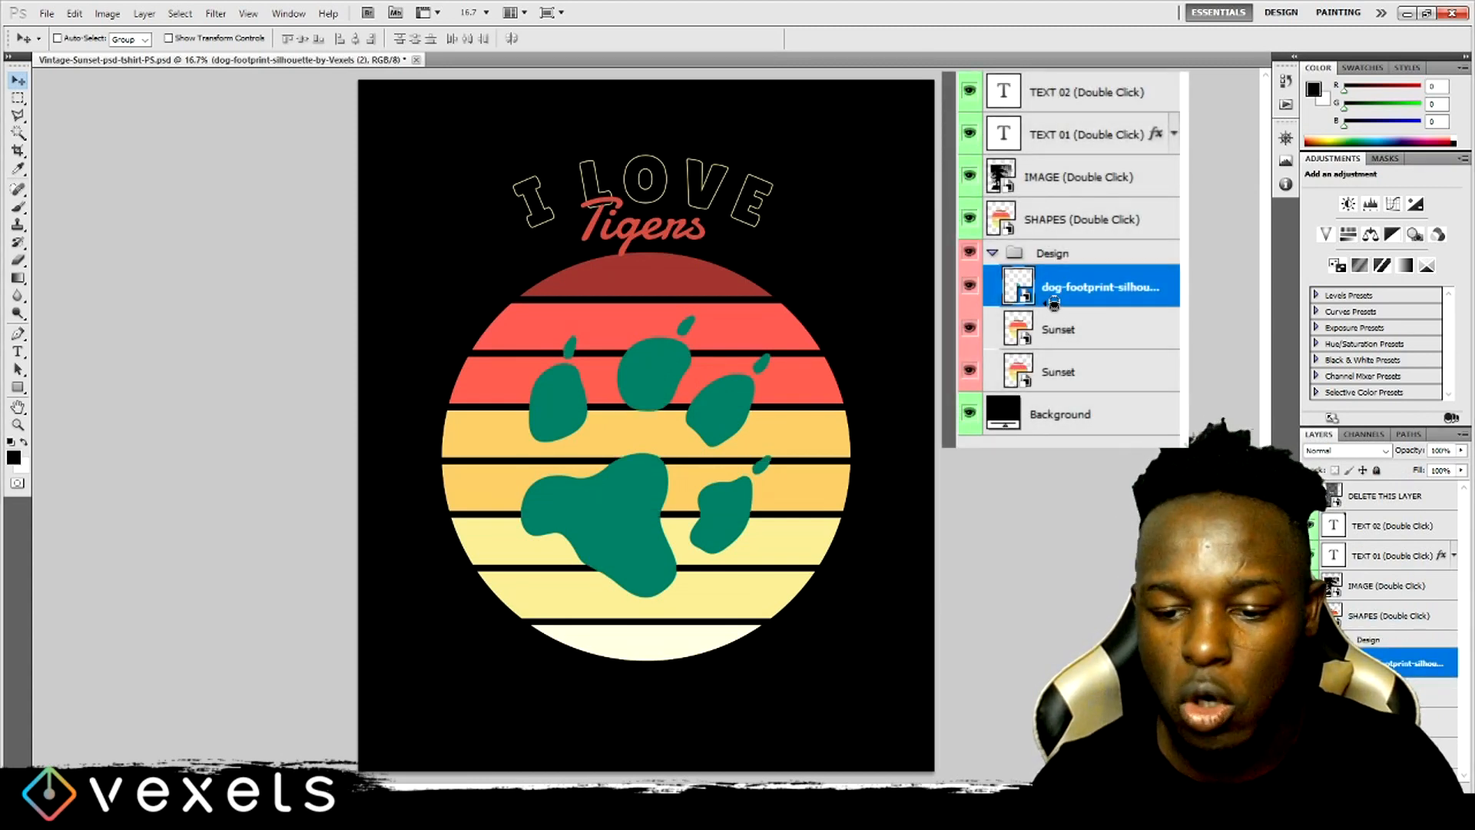
{"action": "left_click", "coordinate": [1054, 305], "text": "alt"}
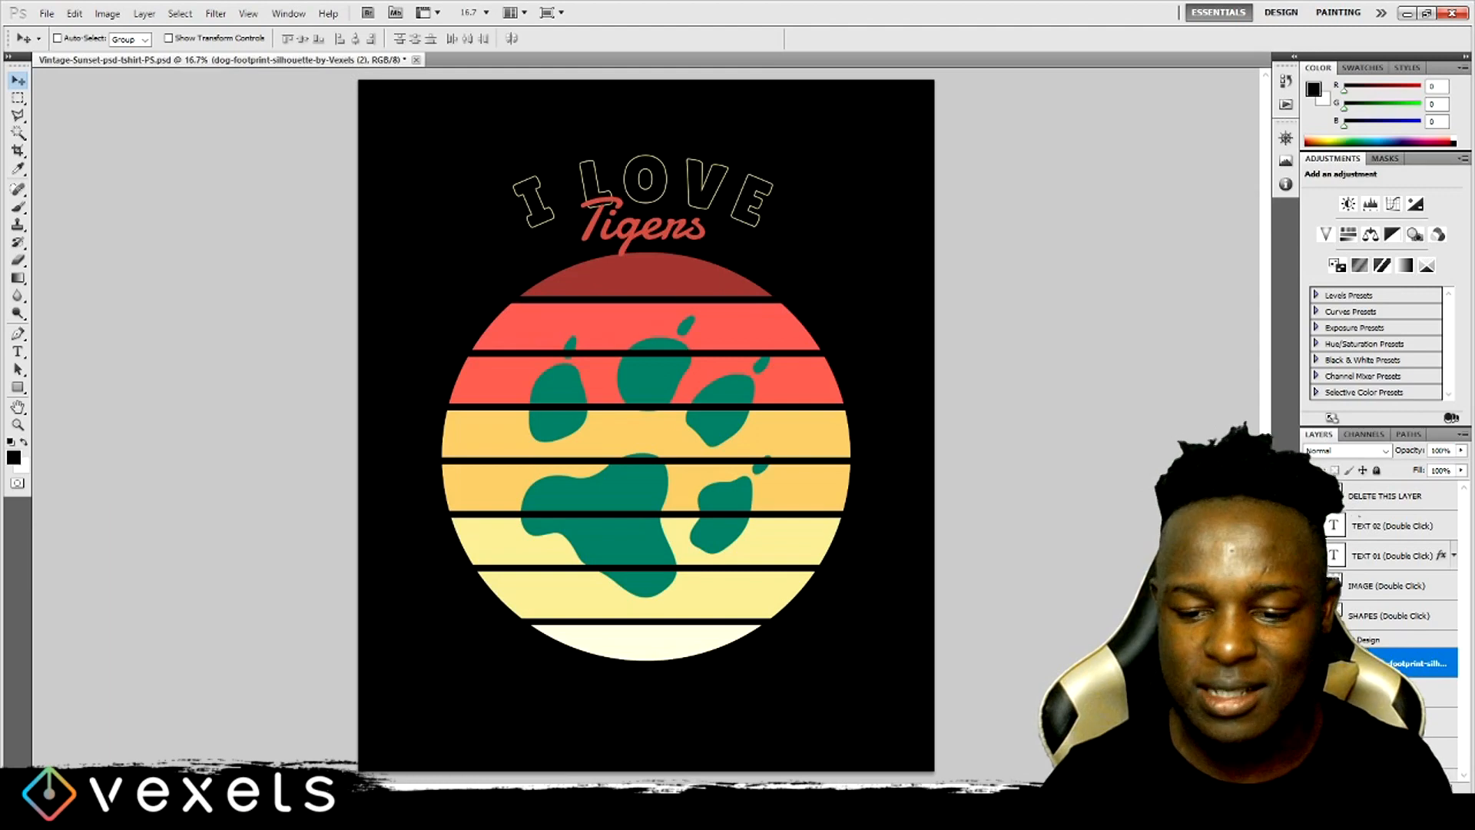
Apply a near-black Color Overlay to the dog-footprint layer
{"action": "double_click", "coordinate": [1441, 662]}
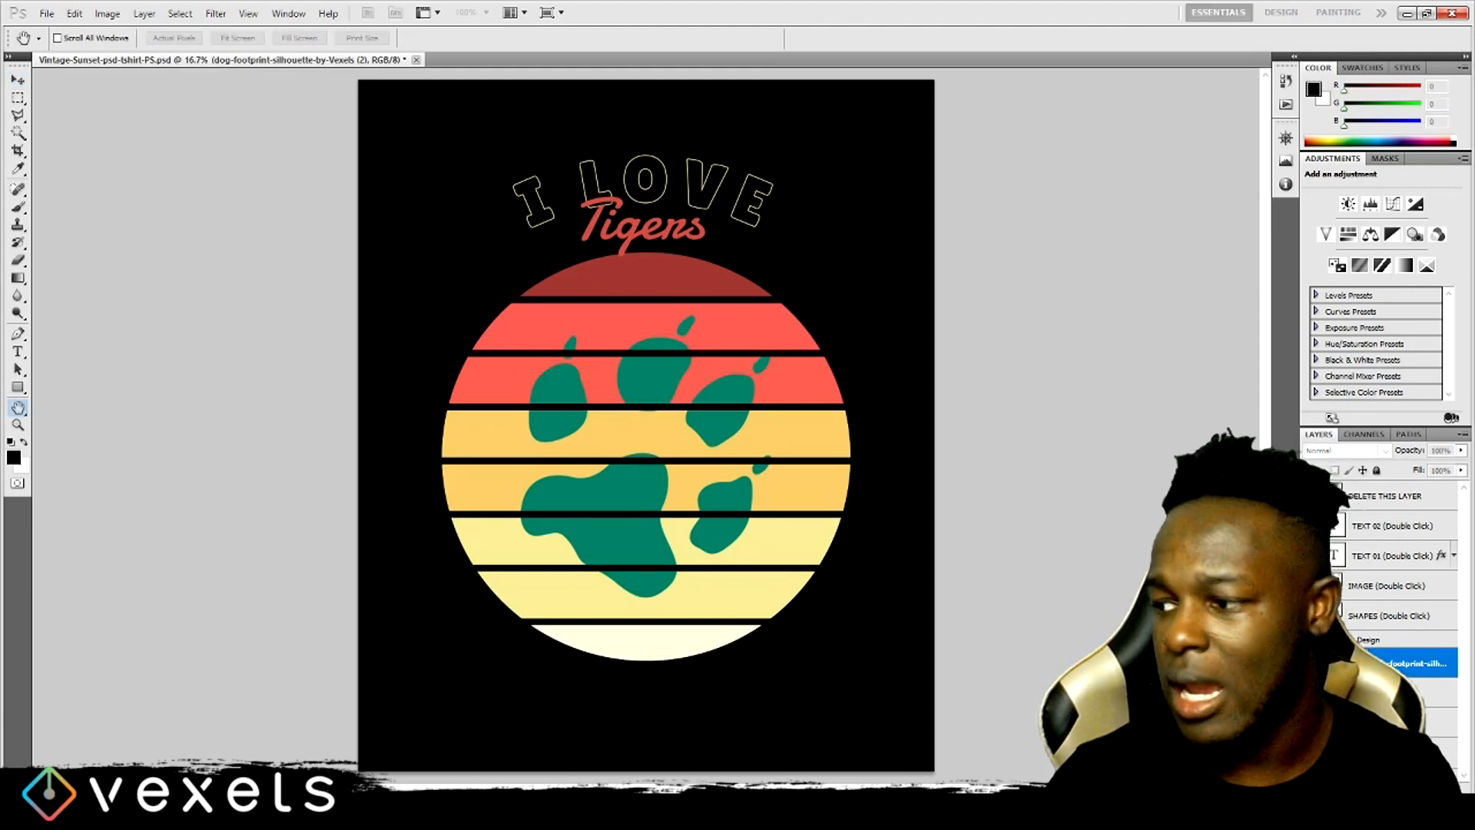
{"action": "left_click", "coordinate": [876, 453]}
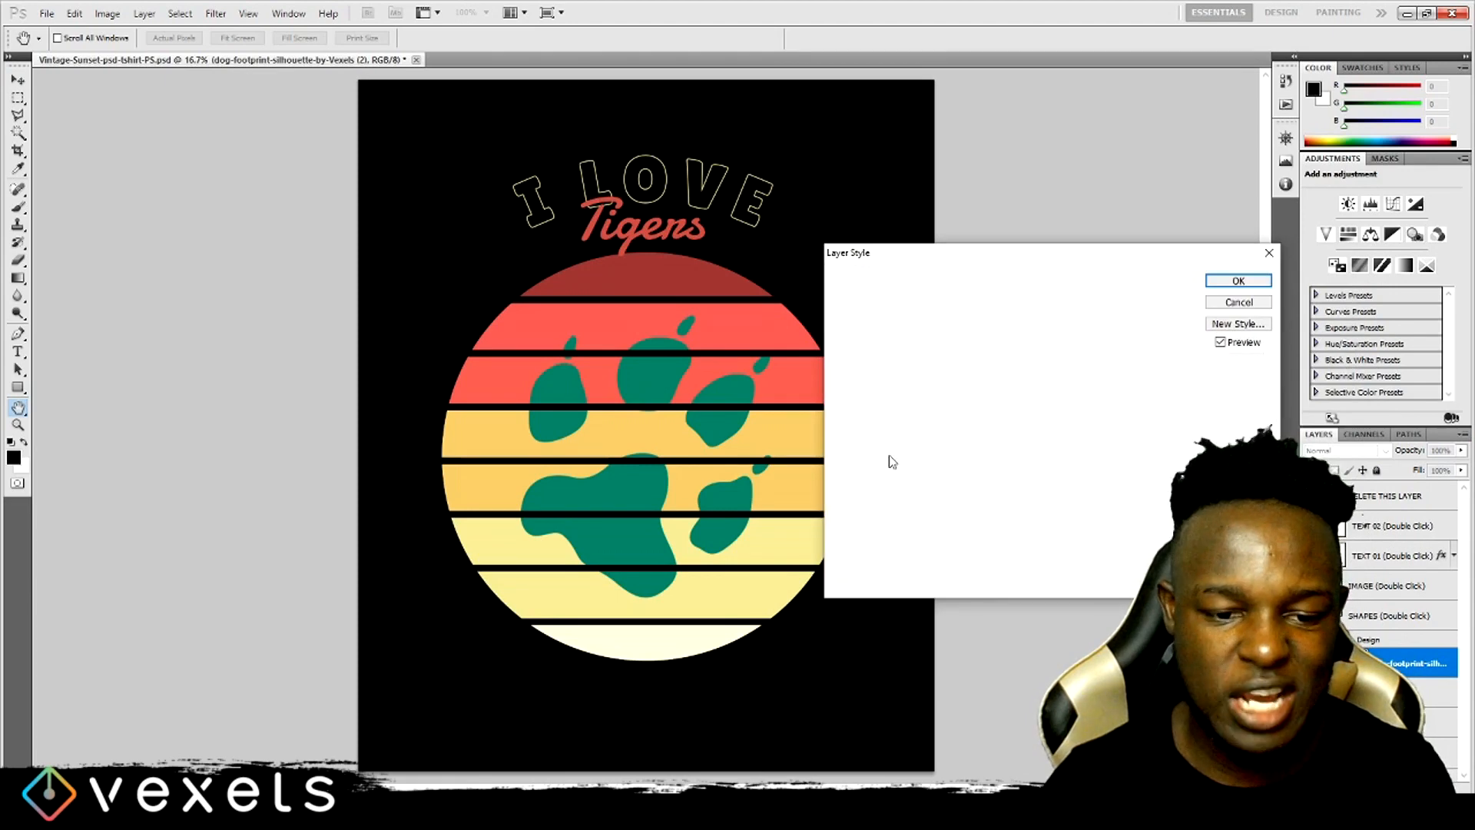
{"action": "left_click", "coordinate": [1124, 306]}
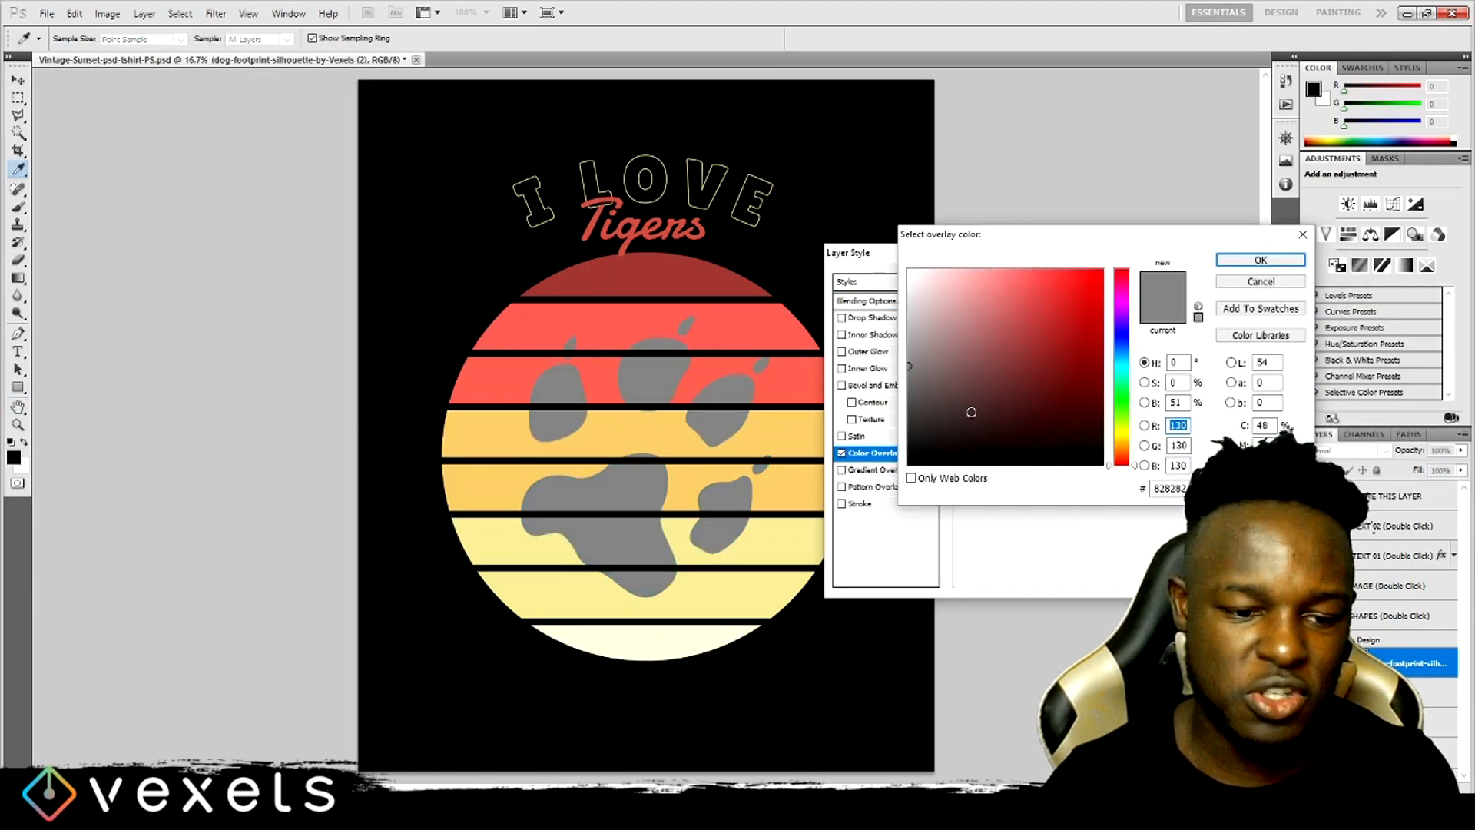
{"action": "left_click", "coordinate": [911, 459]}
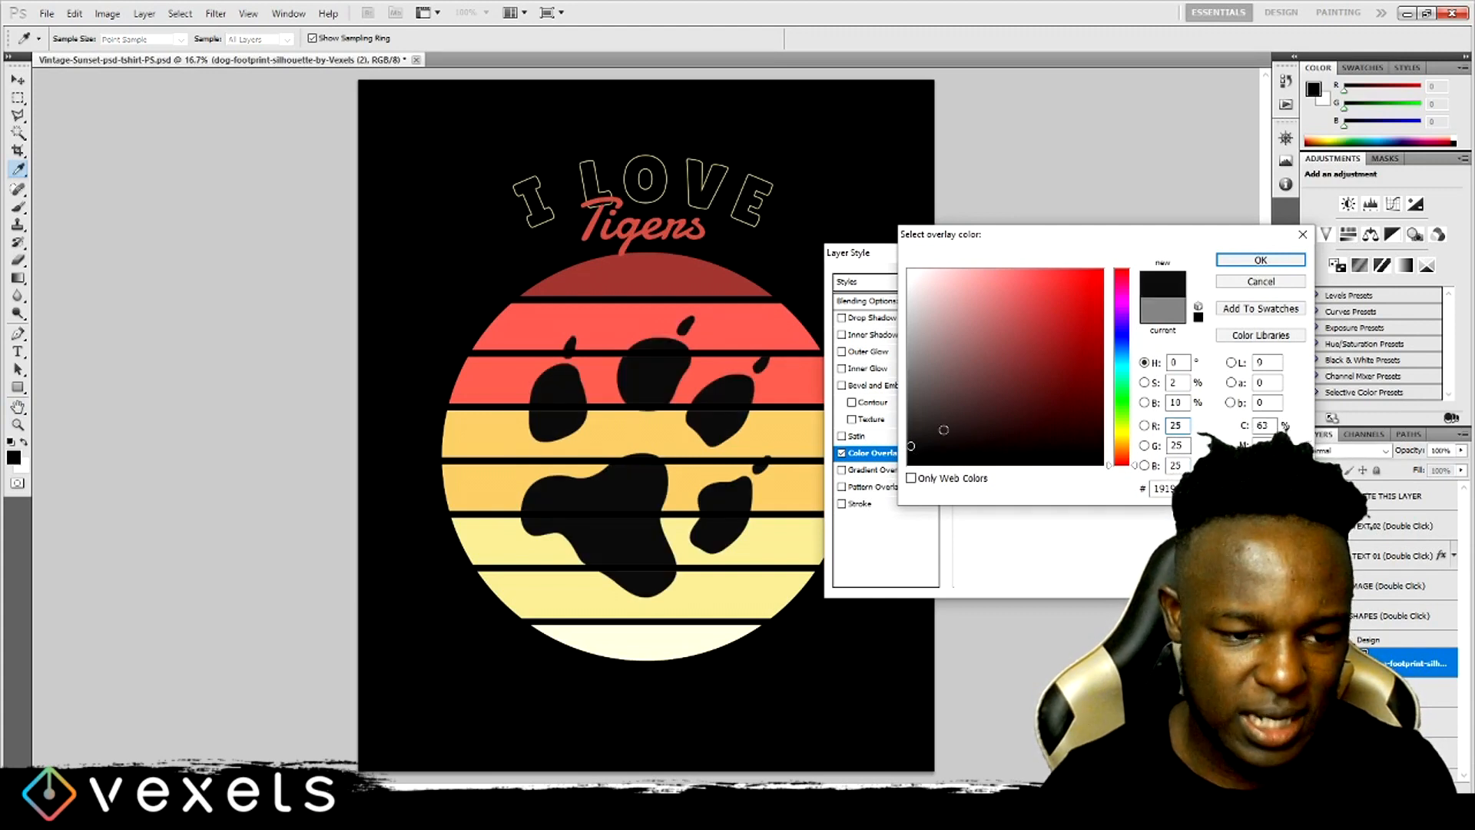
{"action": "left_click", "coordinate": [1261, 259]}
{"action": "left_click", "coordinate": [1237, 281]}
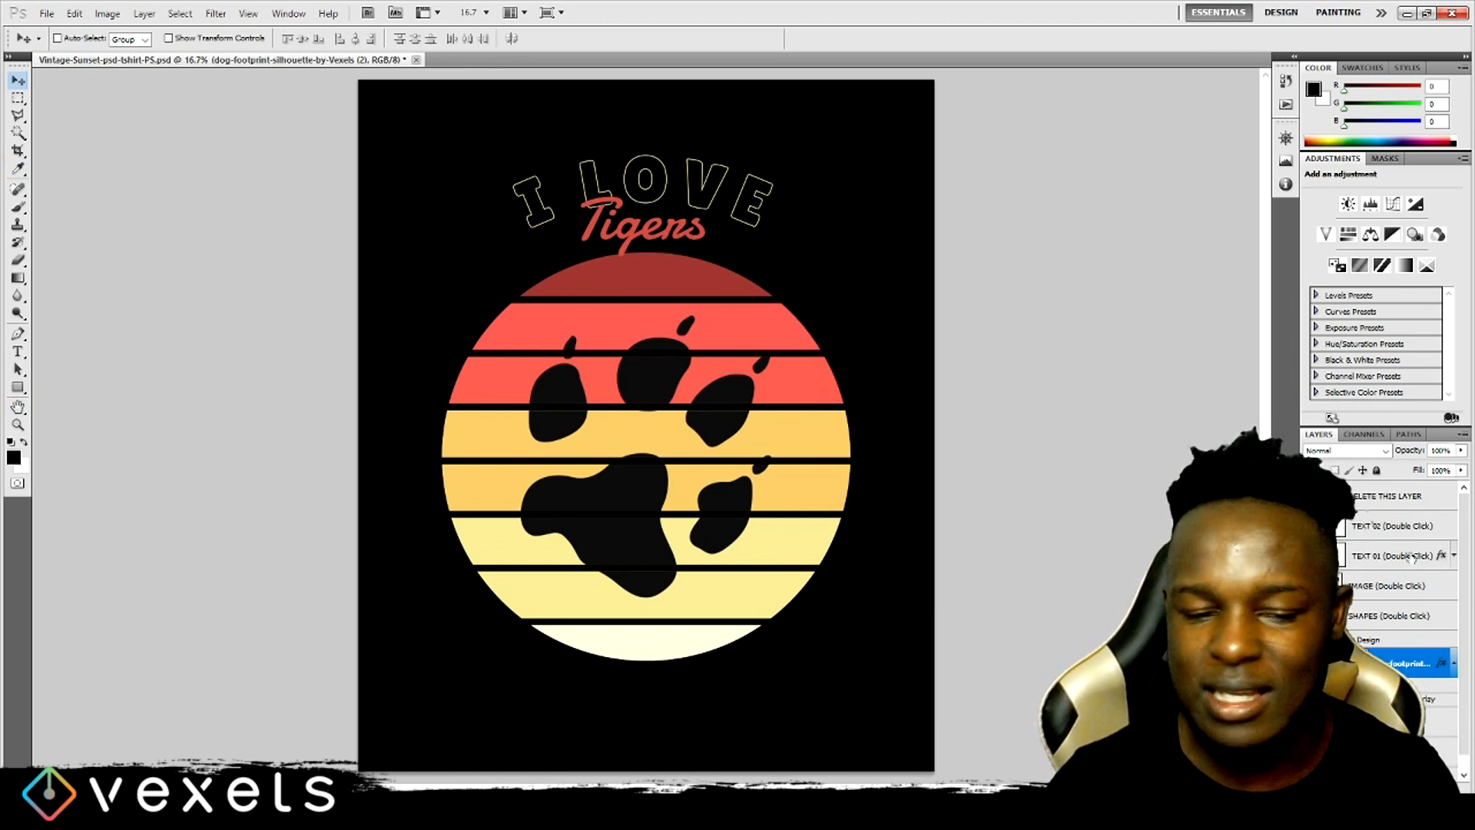
Apply a white (ffffff) Color Overlay to the Background layer
{"action": "scroll", "coordinate": [1398, 538], "scroll_direction": "down", "scroll_amount": 1}
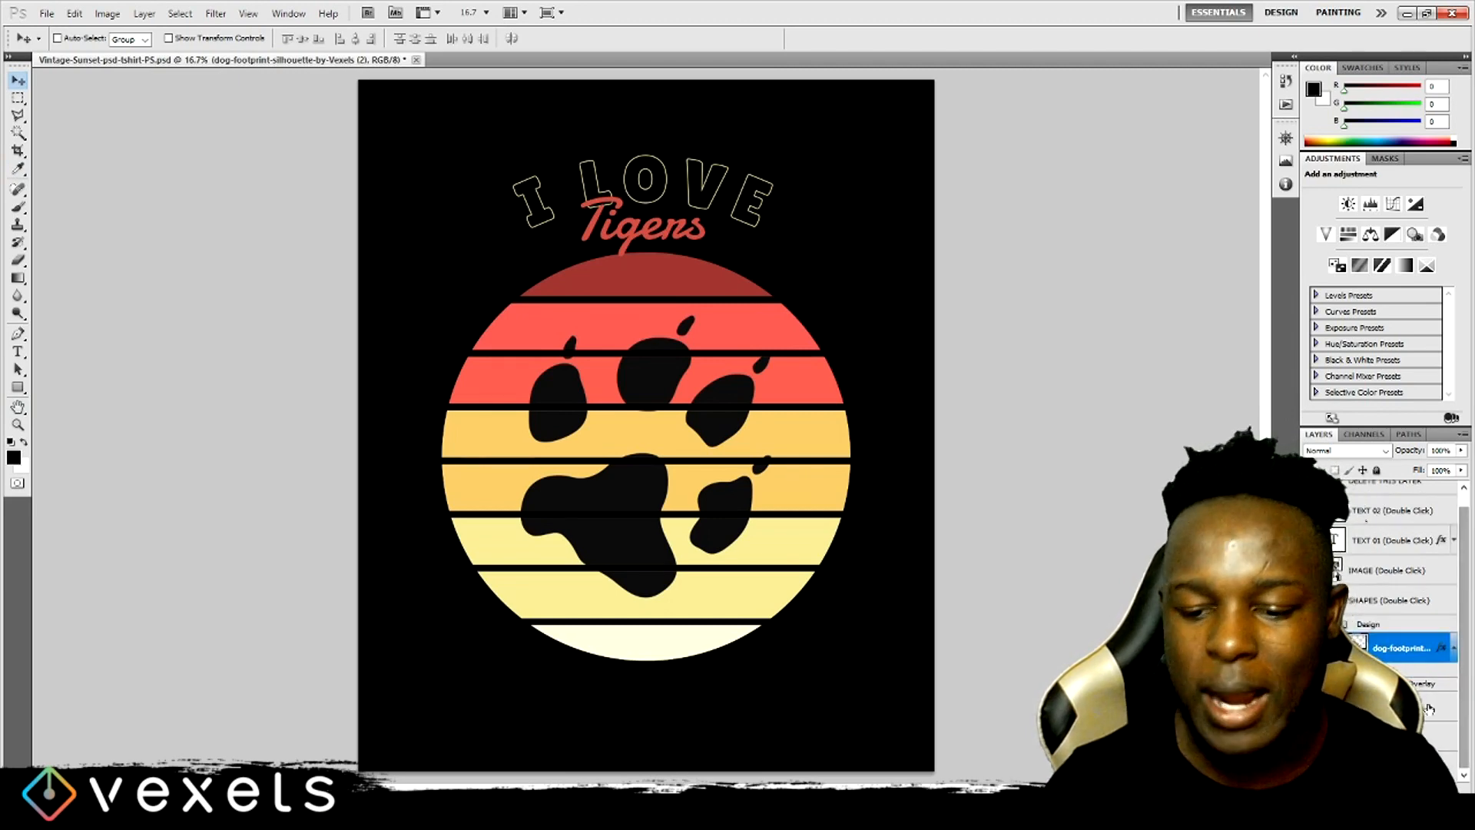
{"action": "double_click", "coordinate": [1406, 765]}
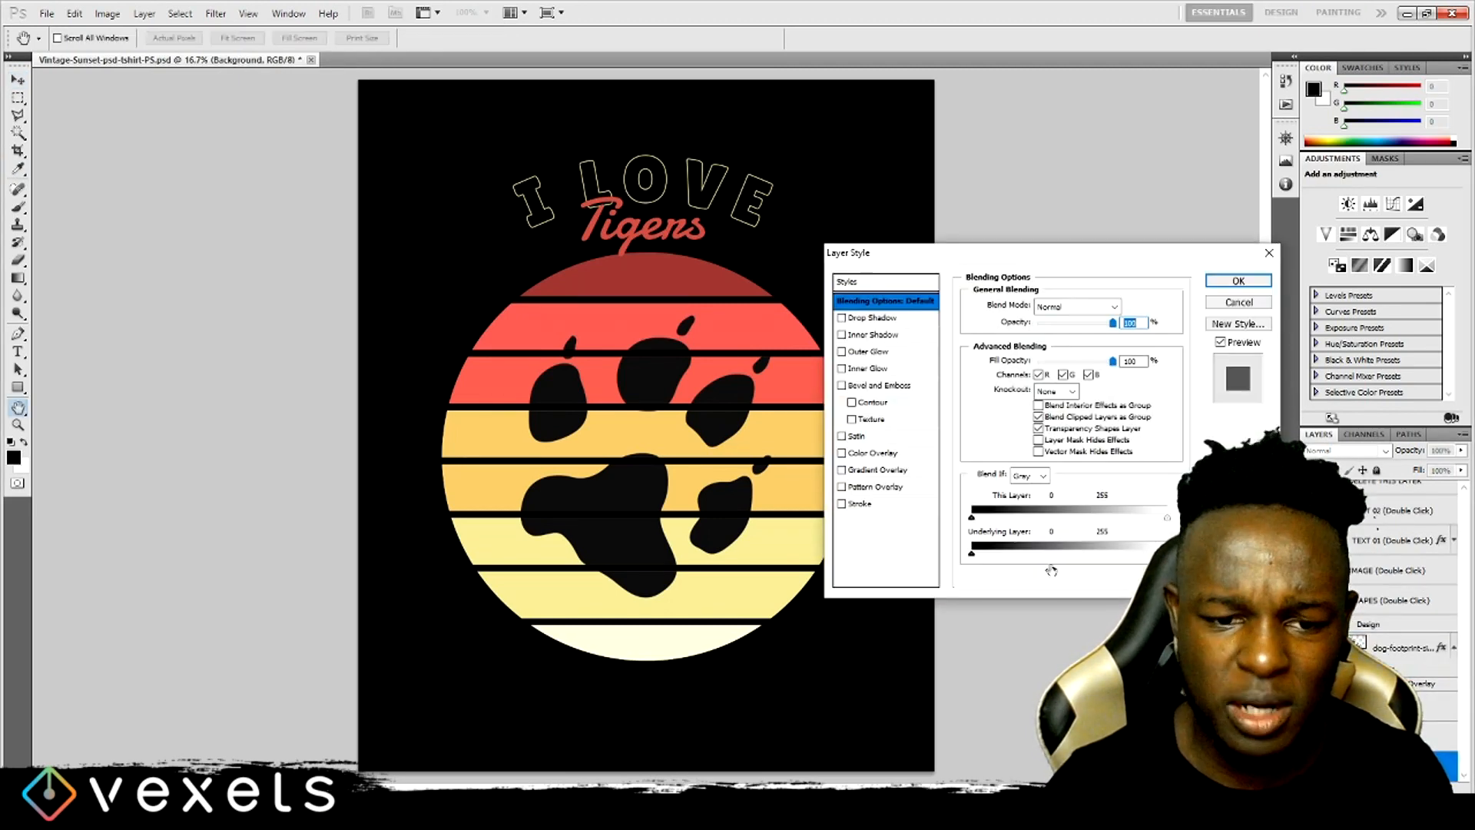
{"action": "left_click", "coordinate": [874, 453]}
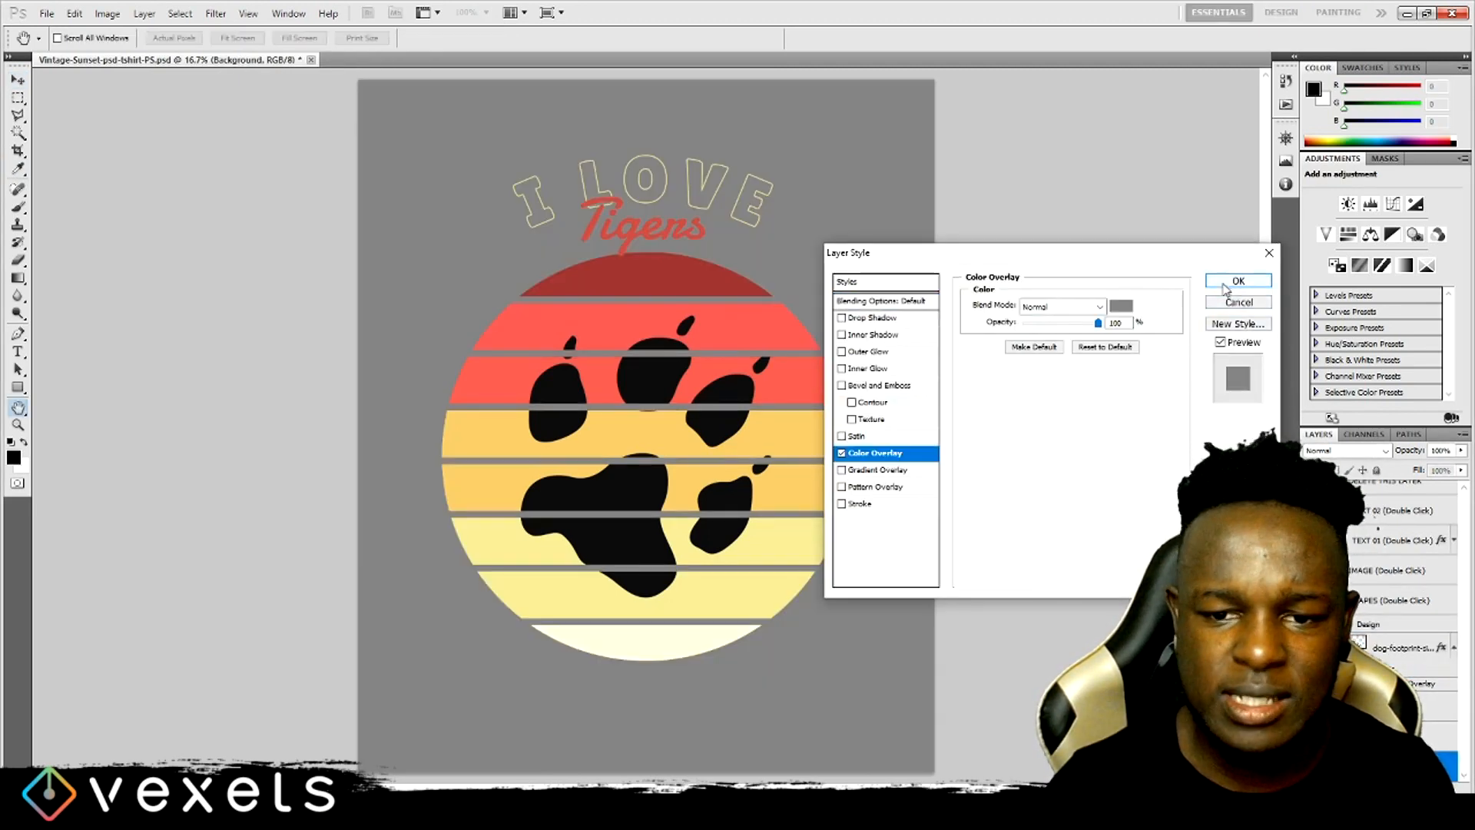
{"action": "left_click", "coordinate": [1122, 305]}
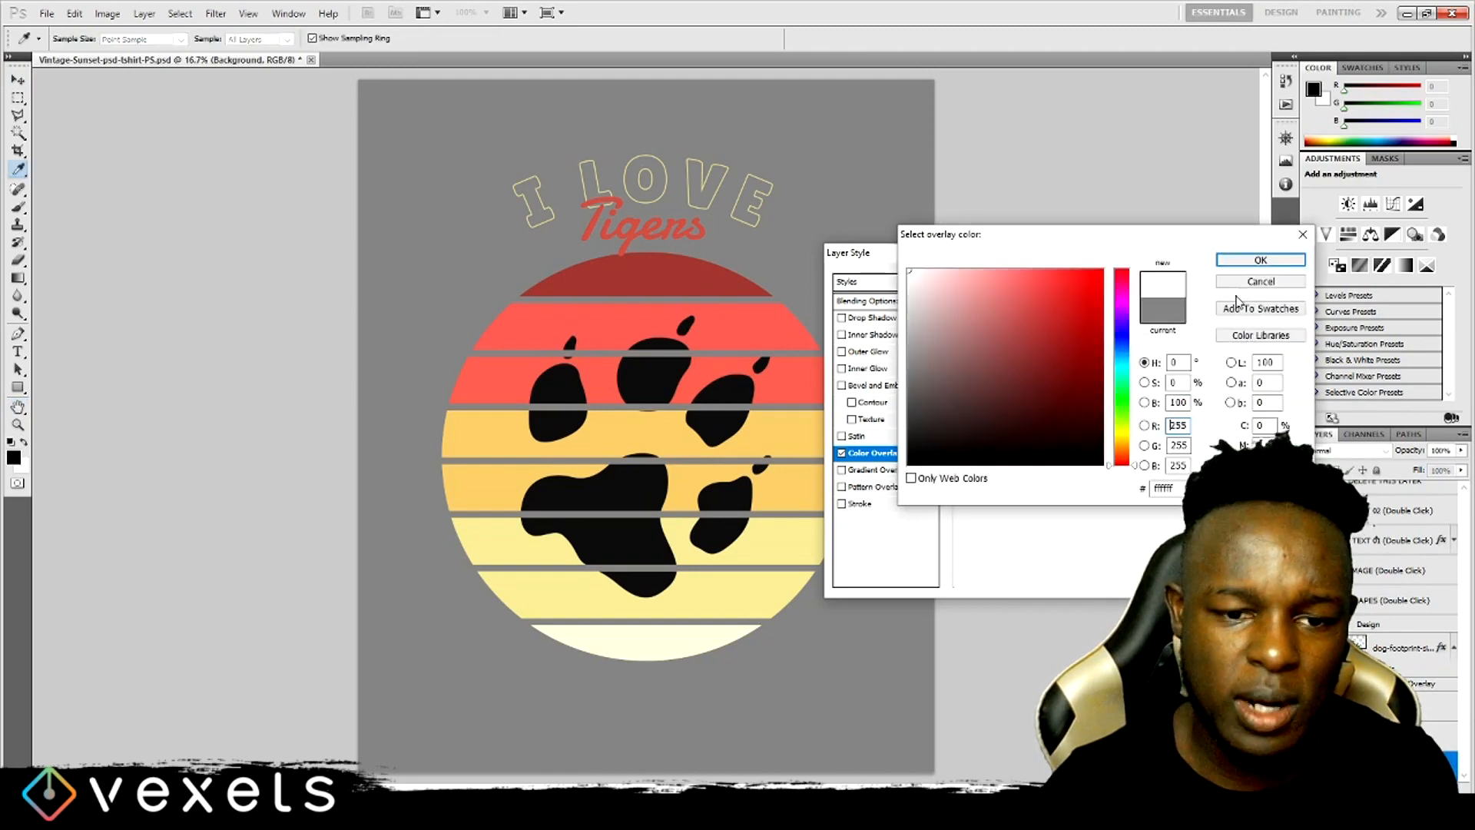
{"action": "left_click", "coordinate": [910, 270]}
{"action": "left_click", "coordinate": [1254, 268]}
{"action": "left_click", "coordinate": [1237, 283]}
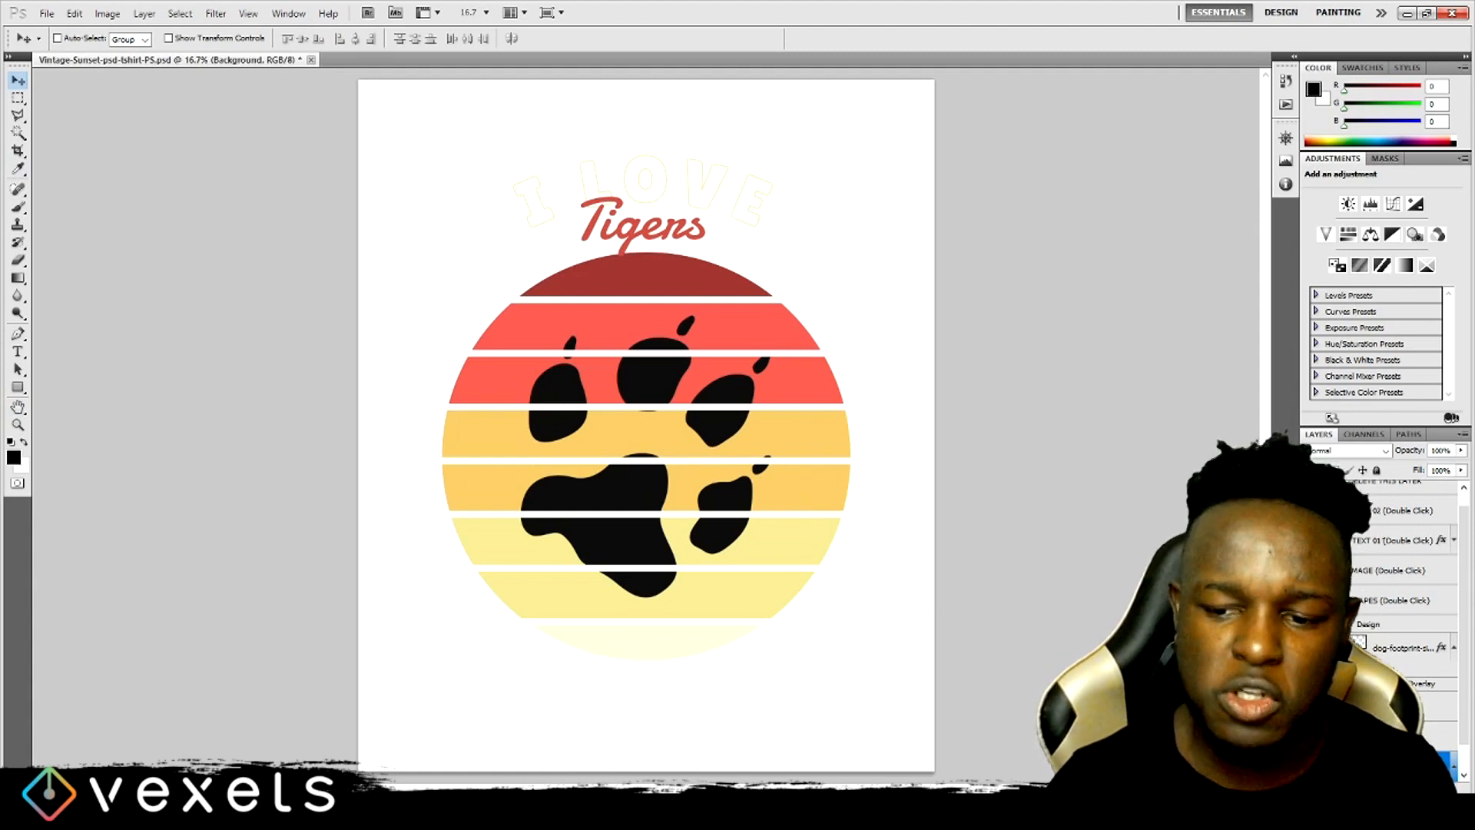
Set the stroke colour of the TEXT 01 layer, the "I LOVE" lettering, to black, leaving its Color Overlay off
{"action": "left_click_drag", "start_coordinate": [1464, 547], "coordinate": [1465, 482]}
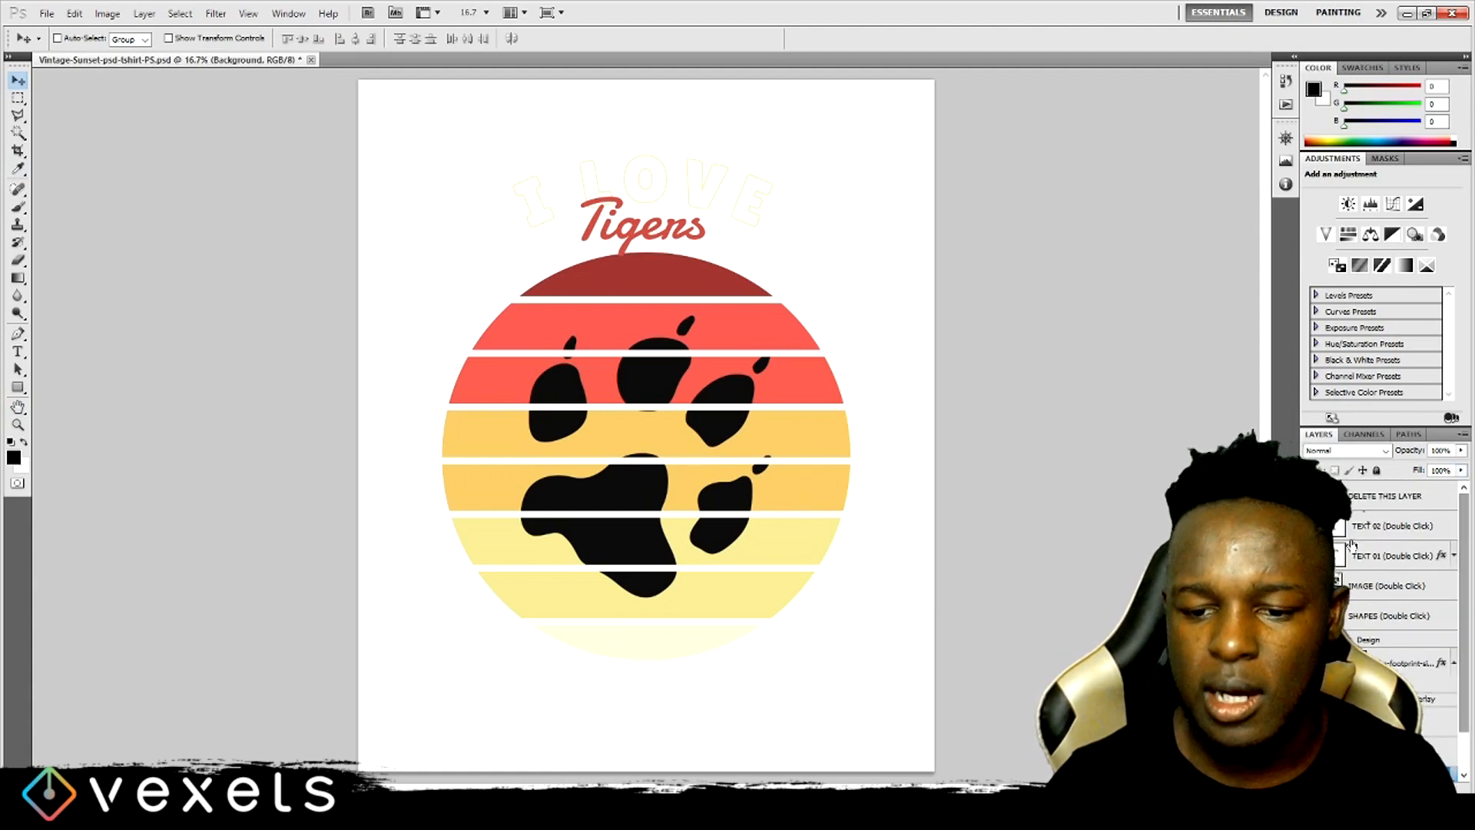
{"action": "double_click", "coordinate": [1413, 557]}
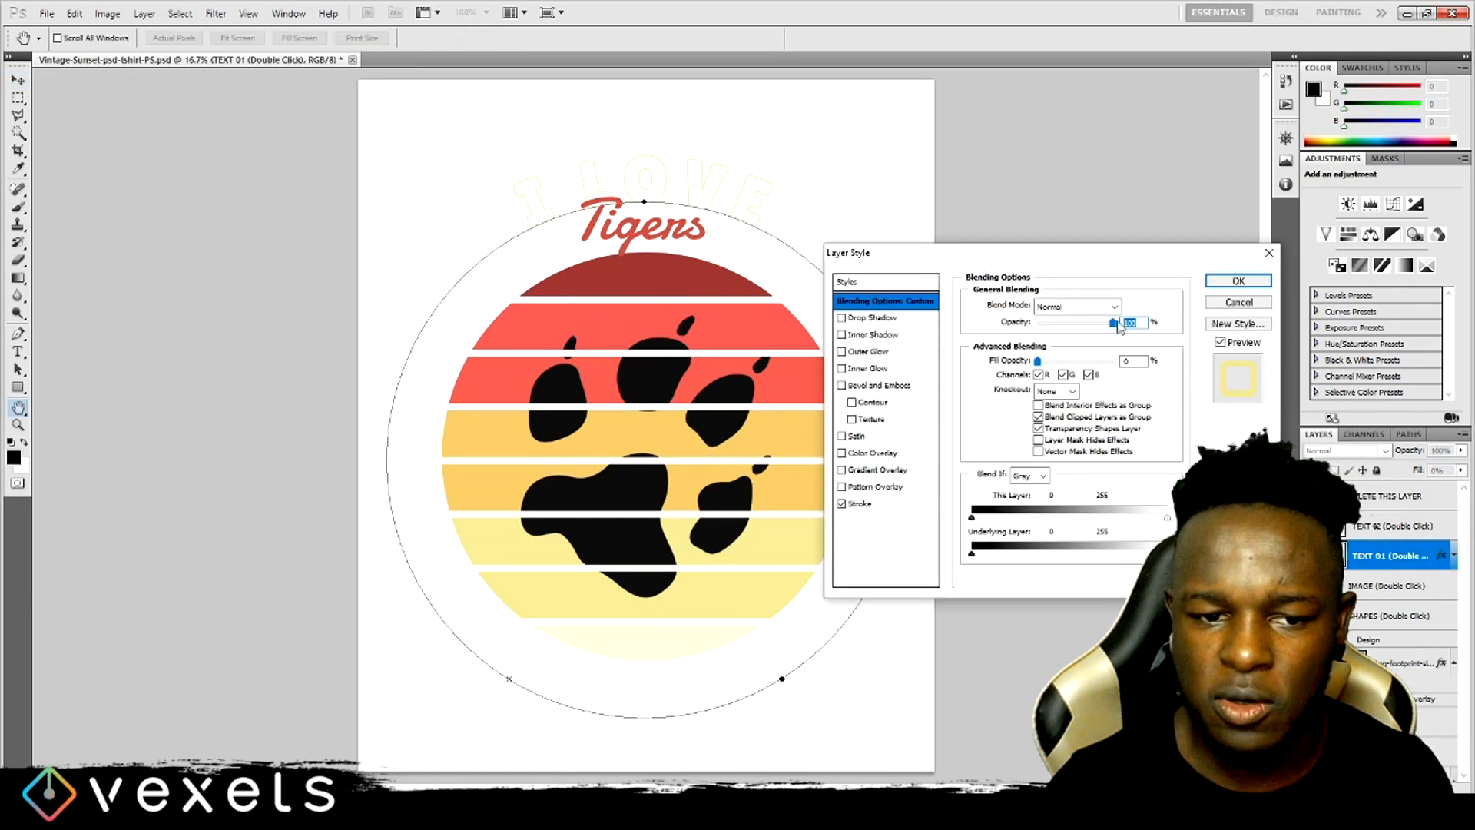
{"action": "left_click", "coordinate": [845, 453]}
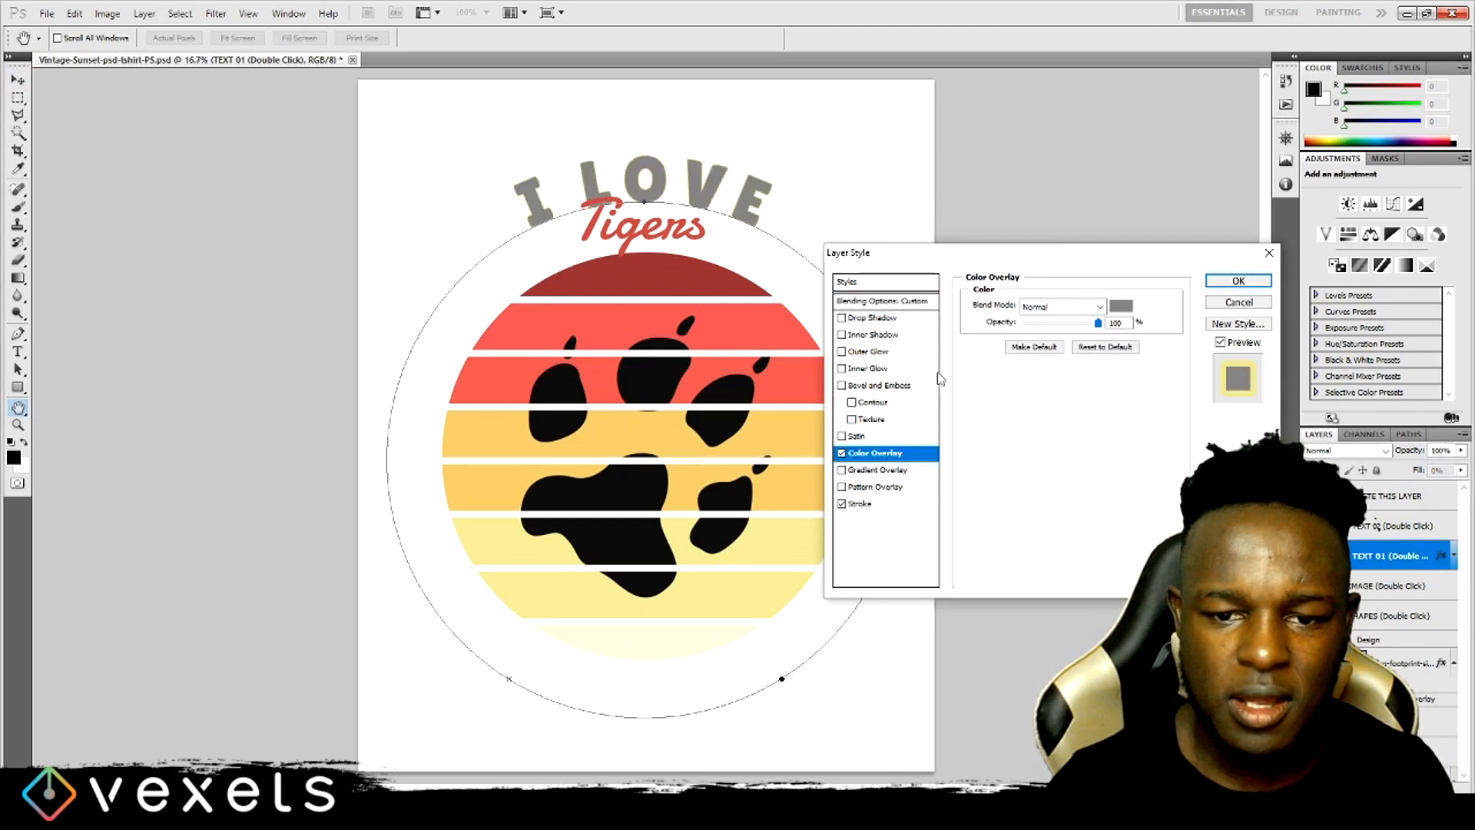
{"action": "left_click", "coordinate": [843, 455]}
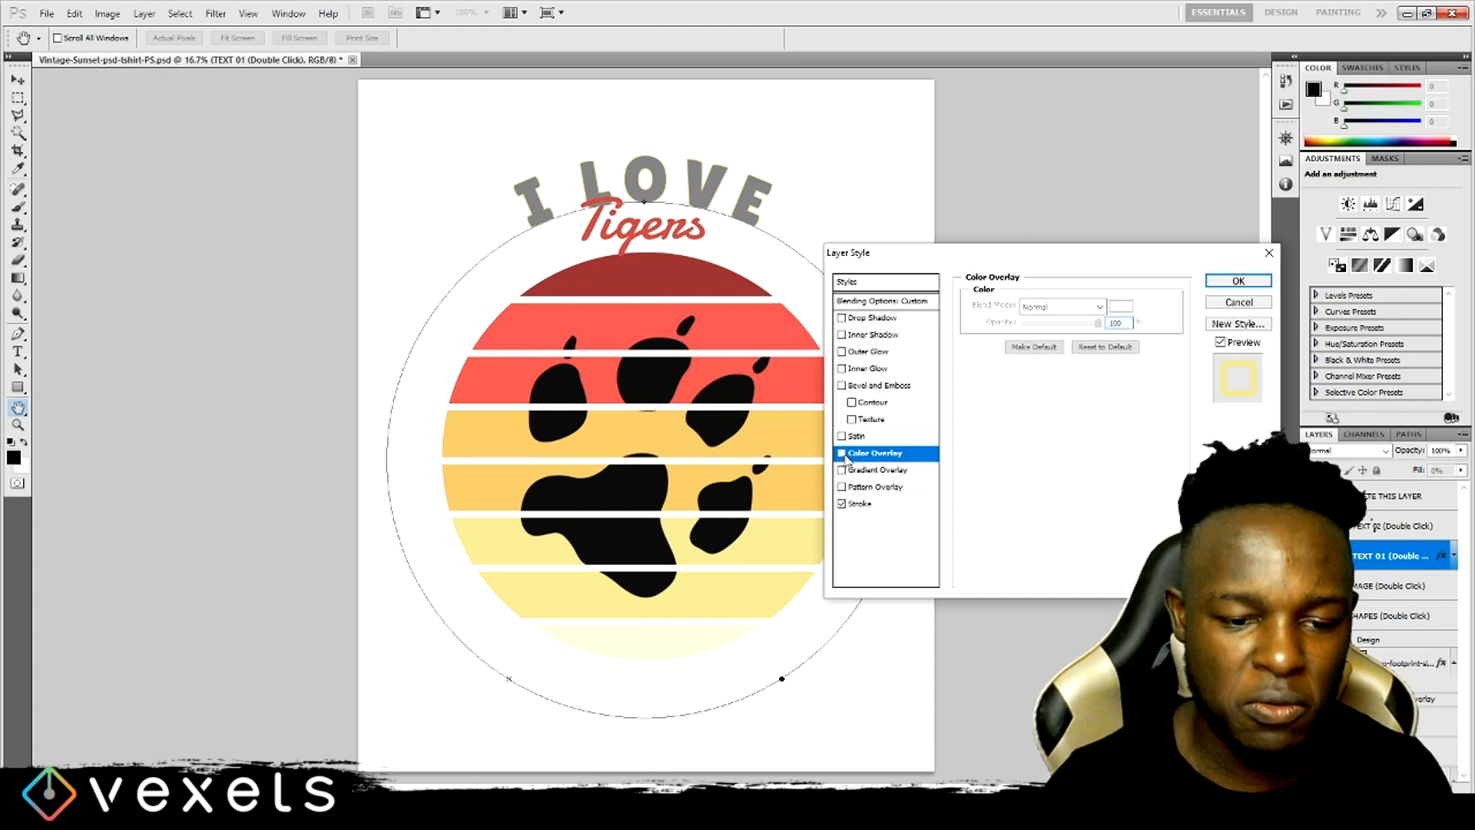
{"action": "left_click", "coordinate": [879, 505]}
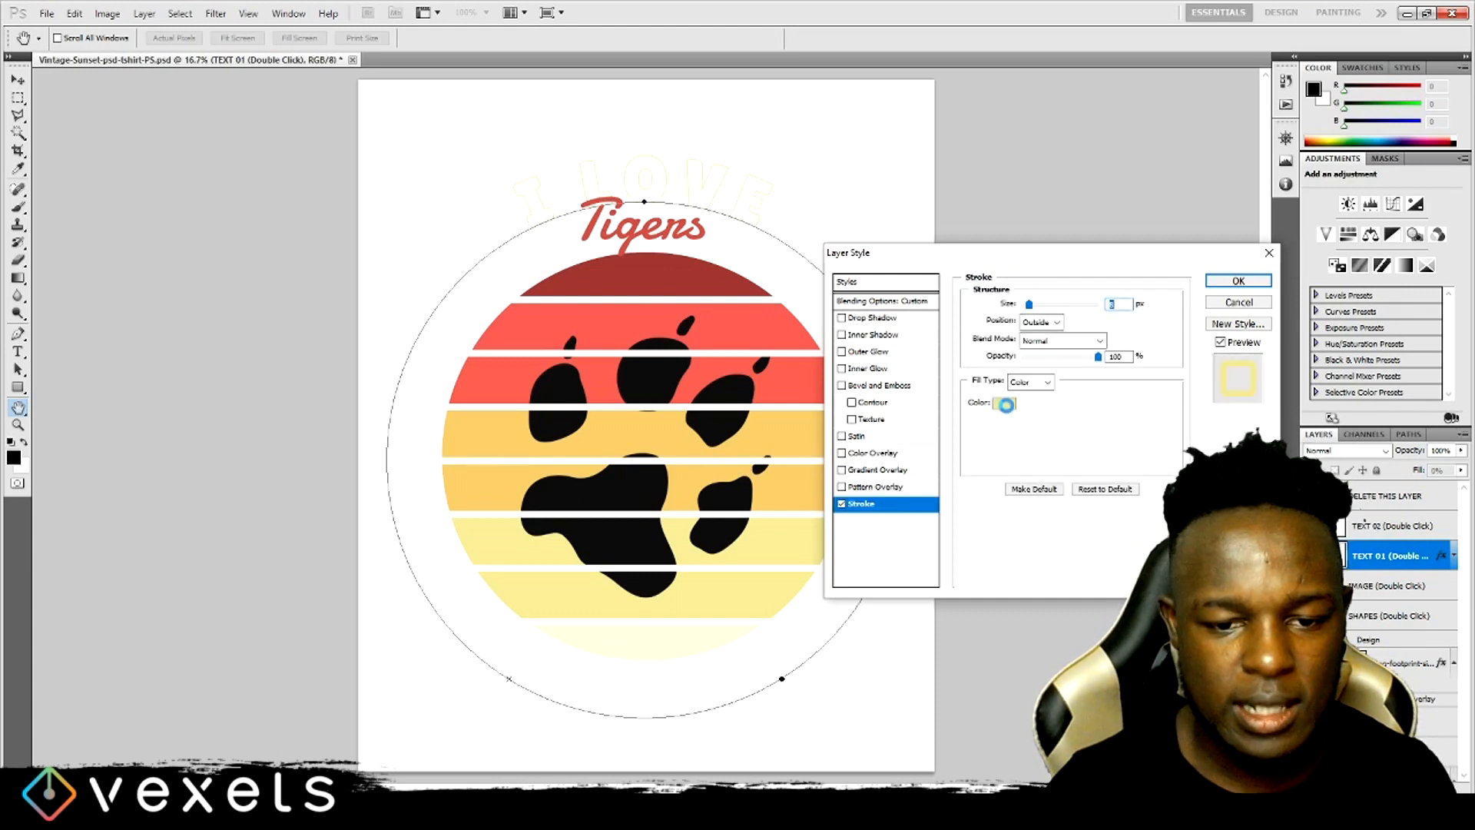
{"action": "left_click", "coordinate": [1004, 403]}
{"action": "left_click", "coordinate": [909, 464]}
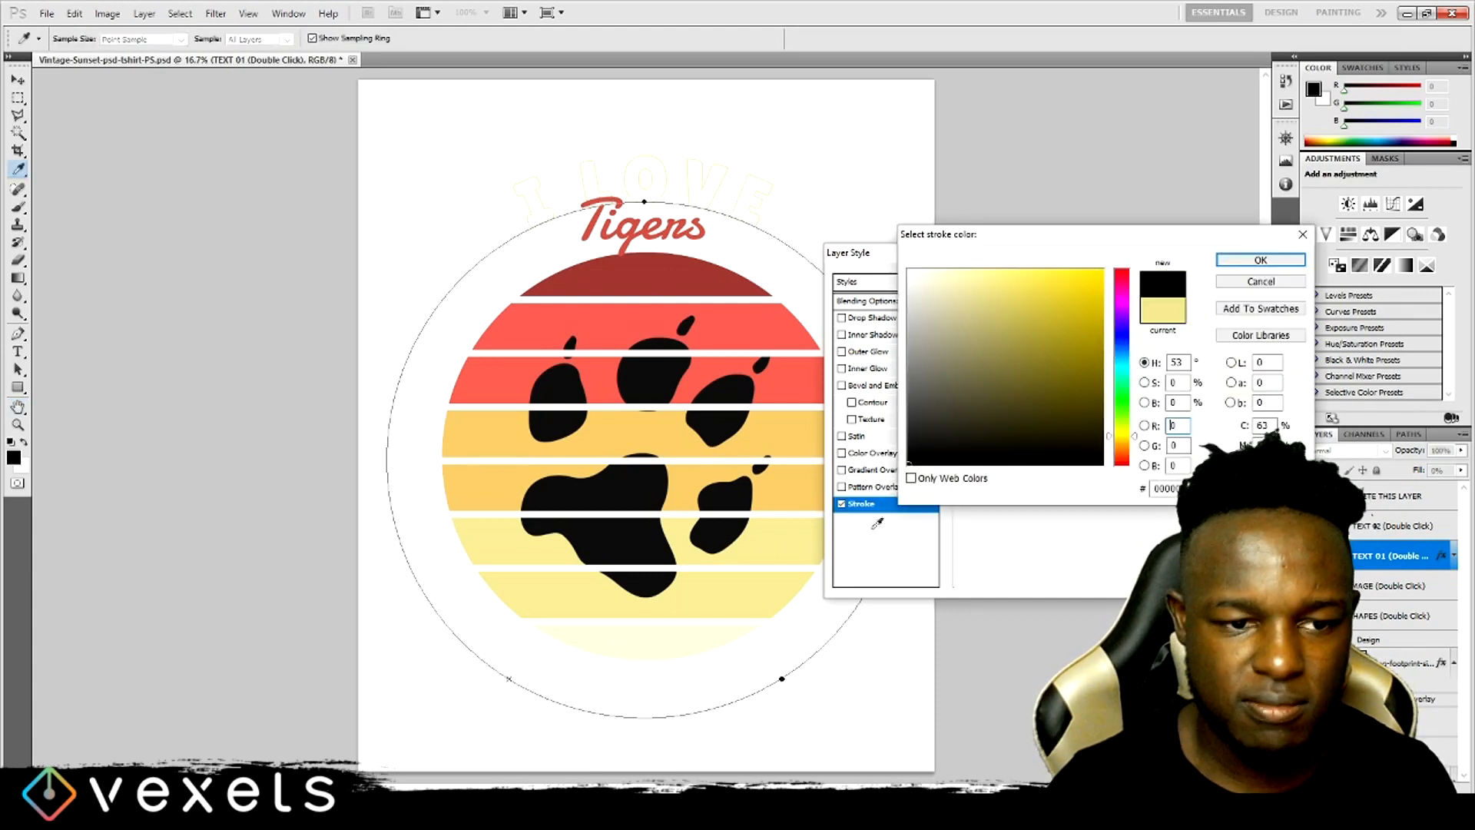
{"action": "left_click", "coordinate": [1251, 261]}
{"action": "left_click", "coordinate": [1238, 281]}
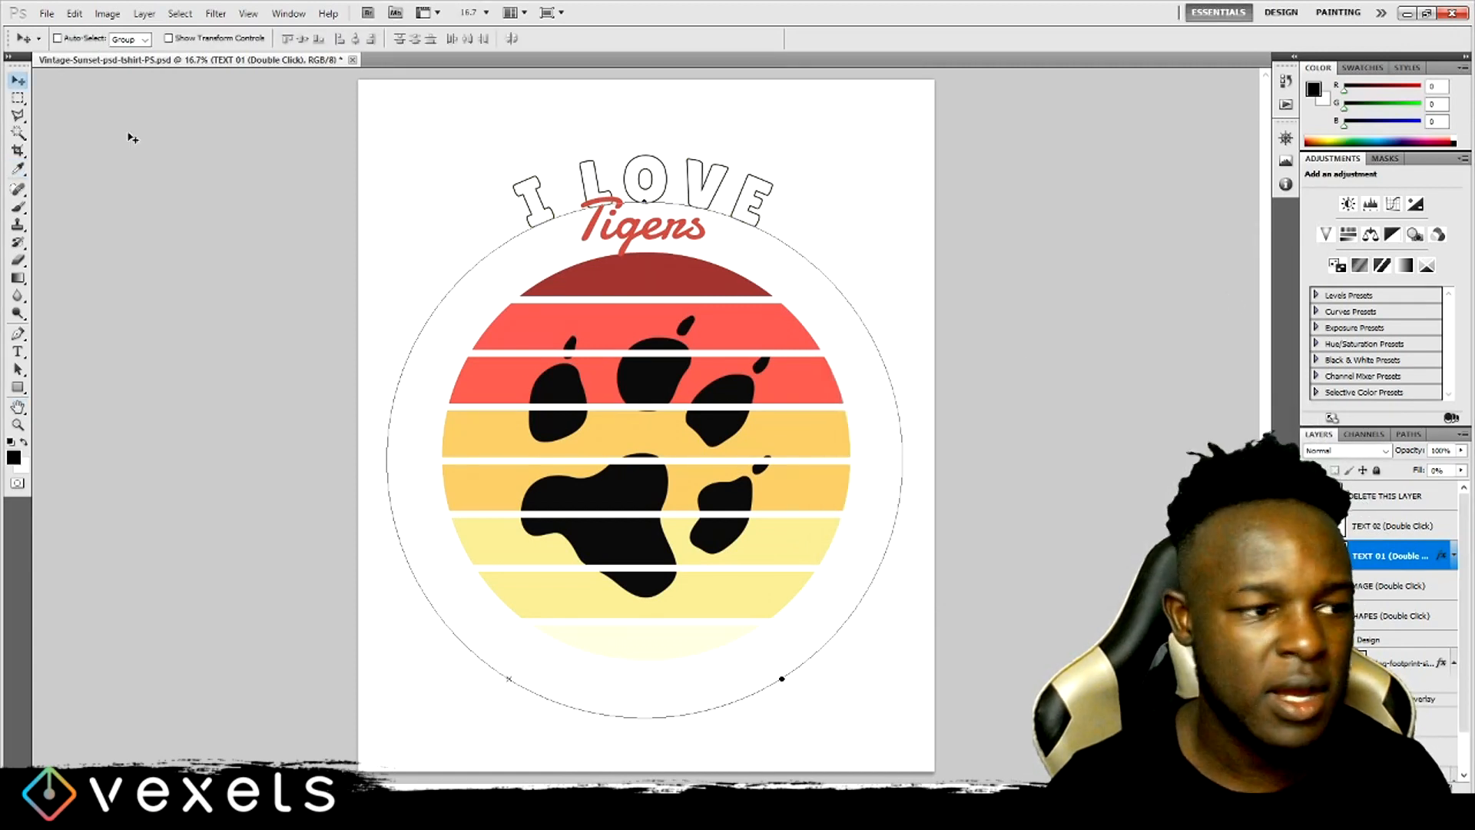
Switch to the Vexels website, open its online T-shirt Maker and start creating
{"action": "scroll", "coordinate": [1435, 657], "scroll_direction": "down", "scroll_amount": 2}
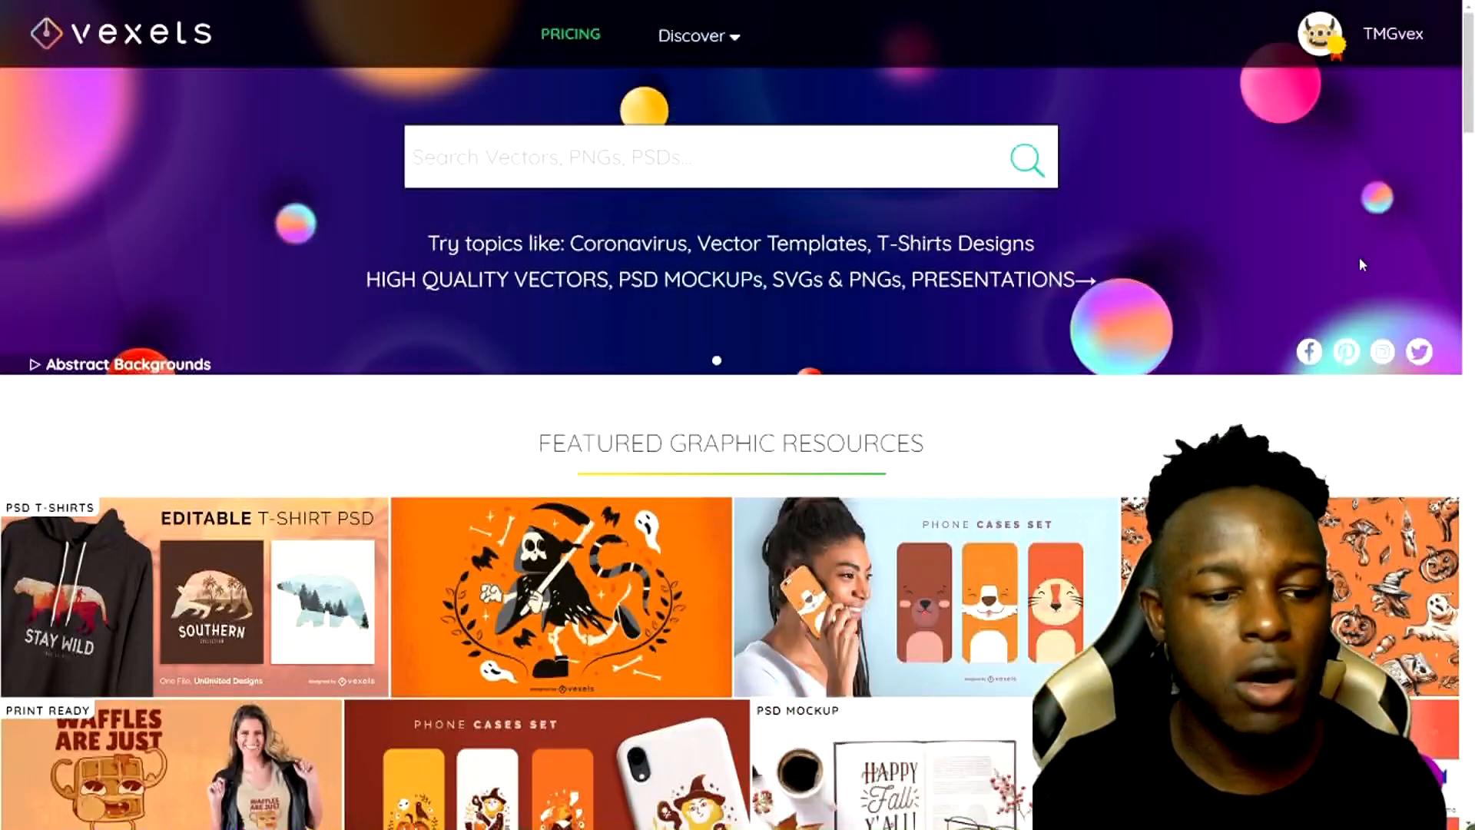
{"action": "left_click", "coordinate": [736, 40]}
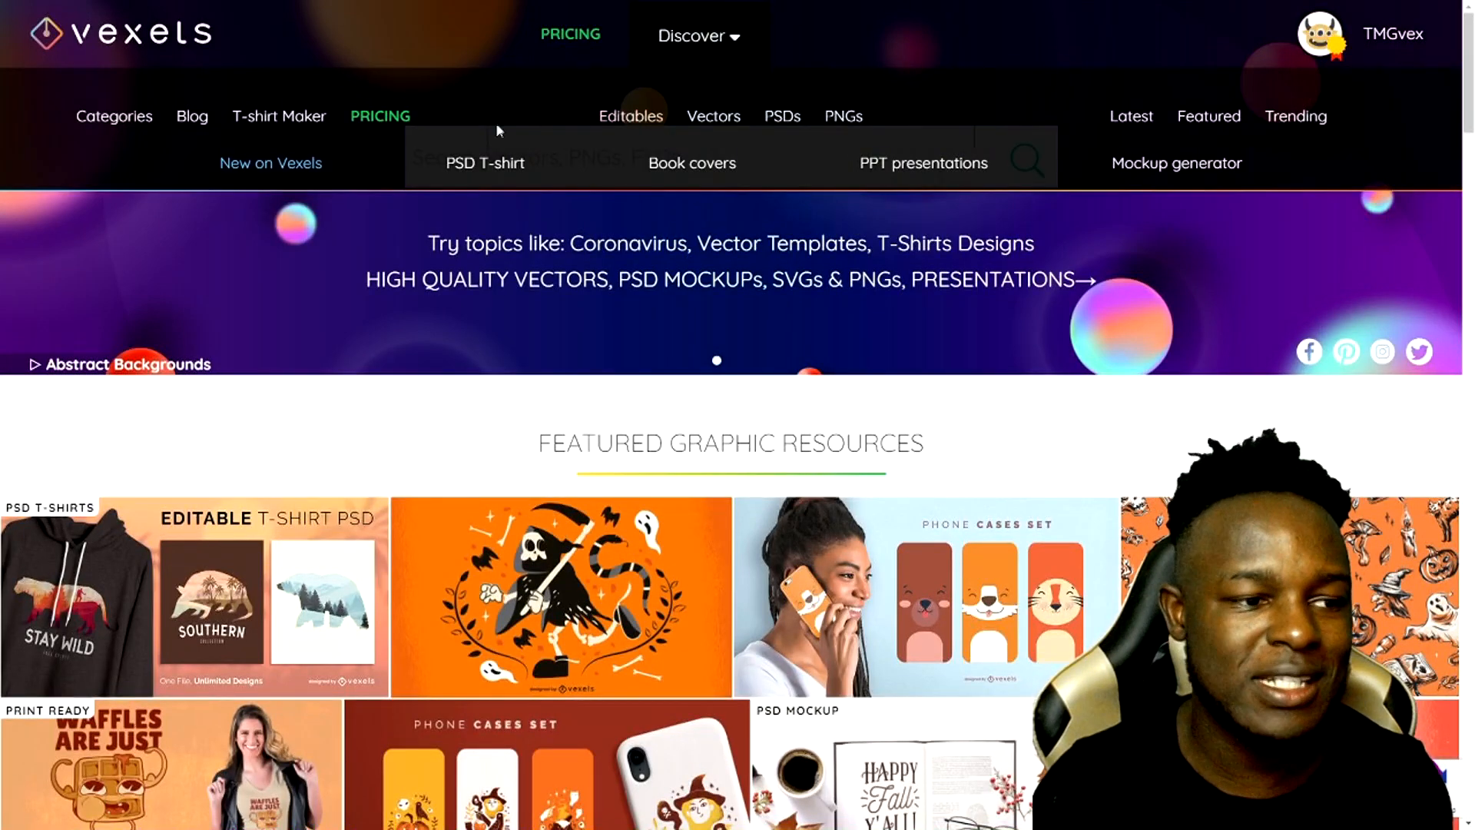
{"action": "left_click", "coordinate": [272, 121]}
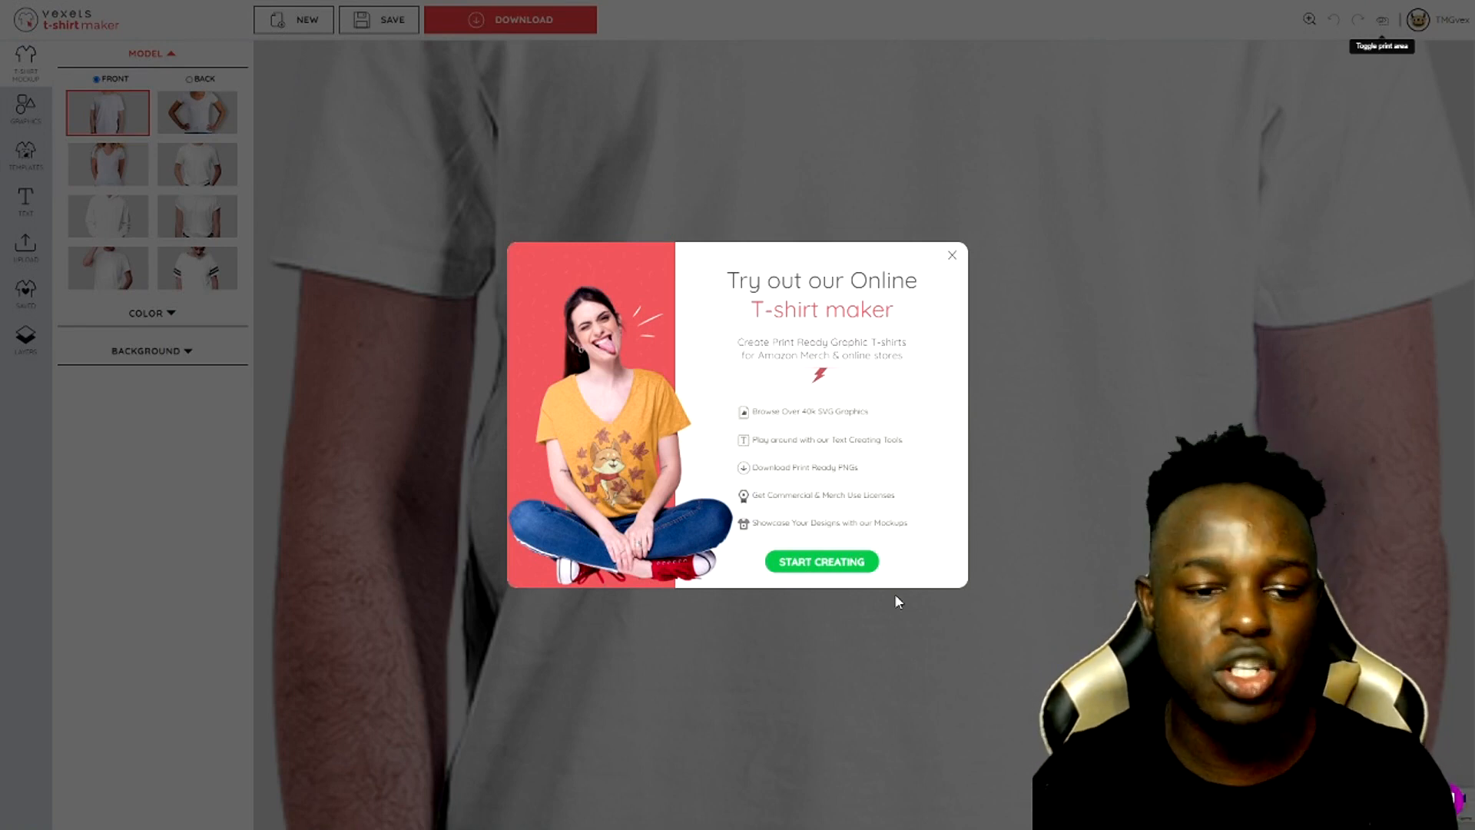
{"action": "left_click", "coordinate": [857, 570]}
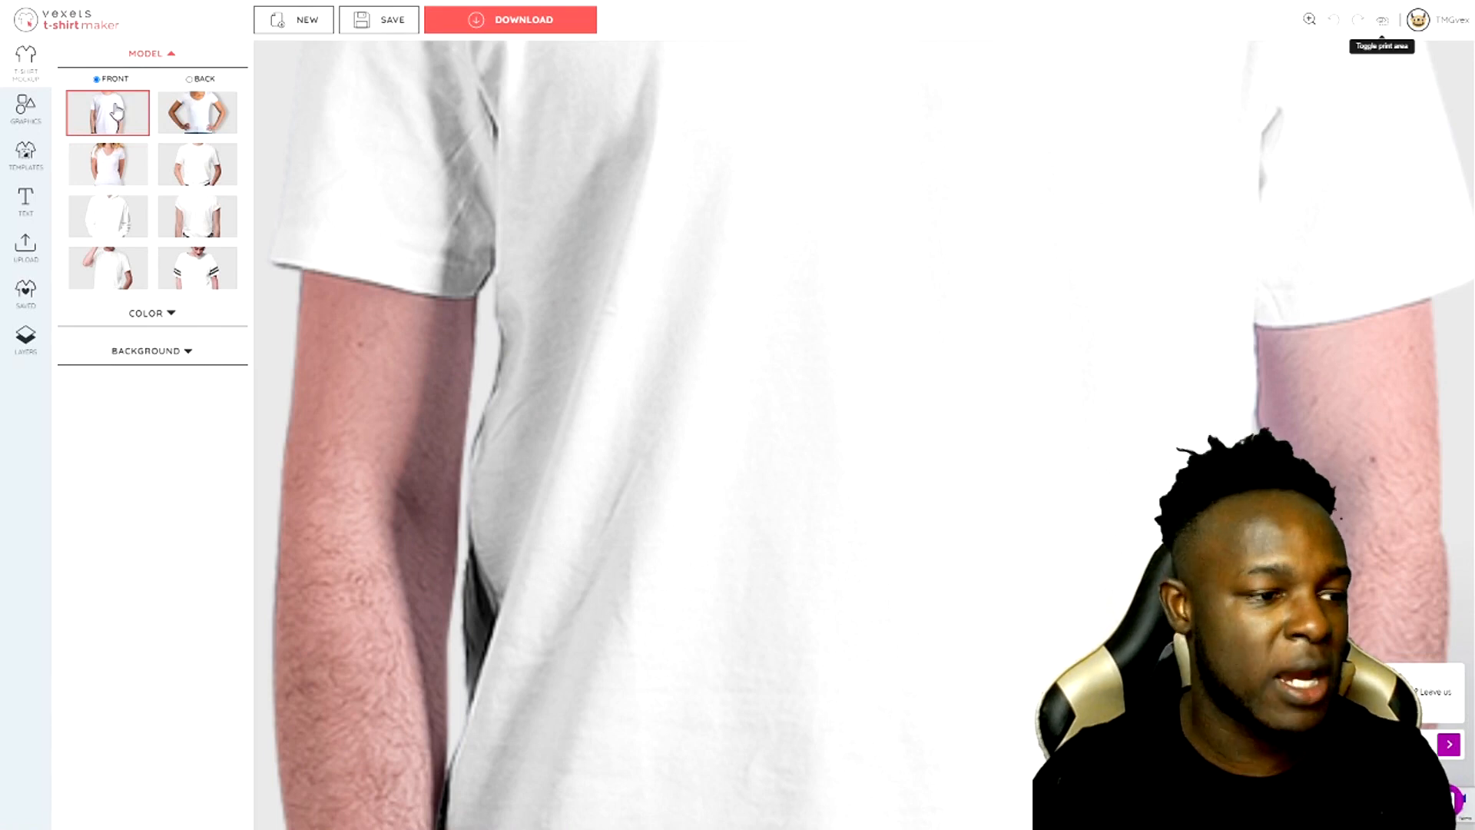
Add the Unicorn Squad template to the shirt and change its caption to "UNICORN ROCK!"
{"action": "left_click", "coordinate": [18, 169]}
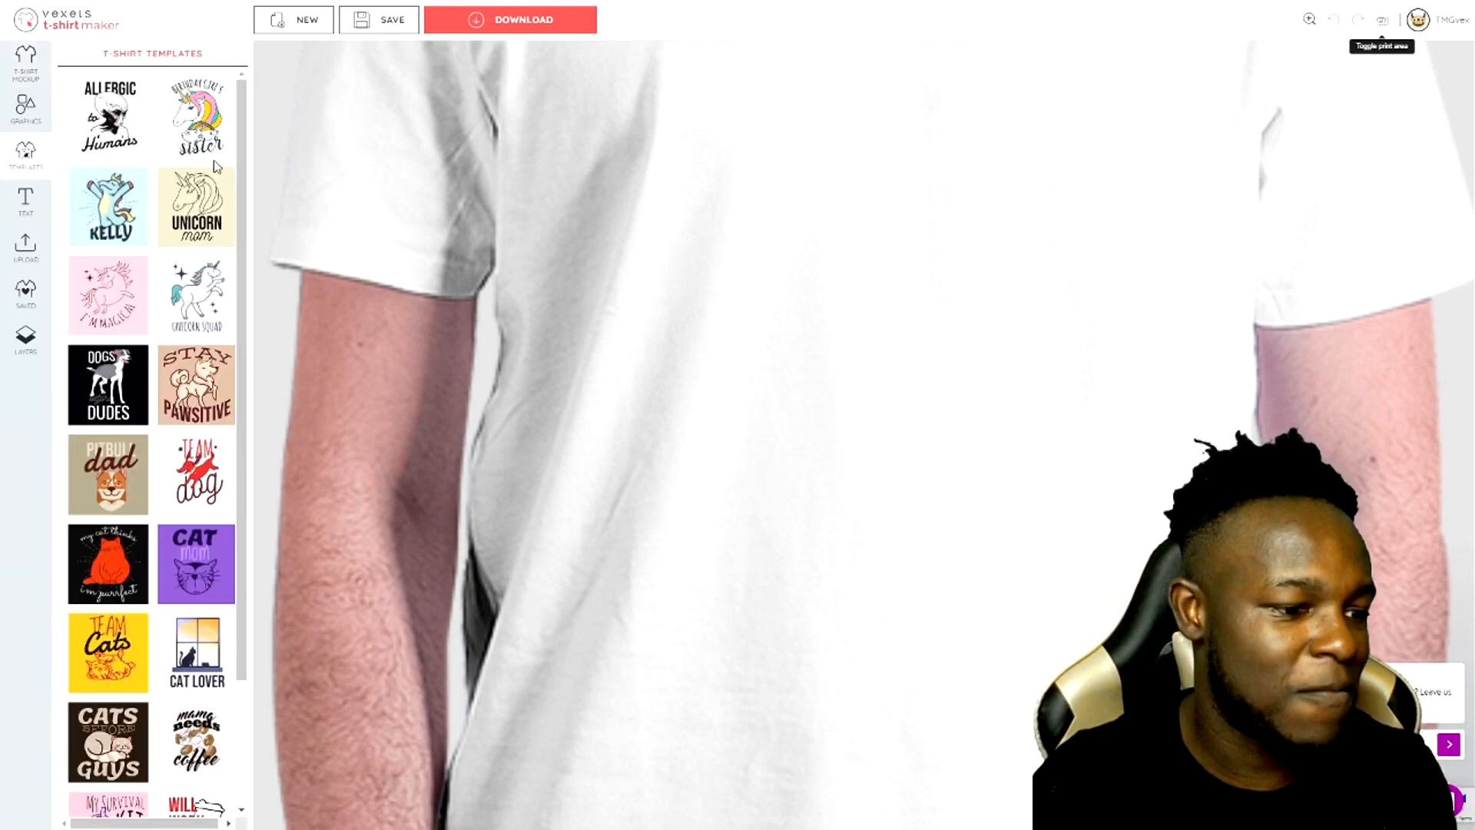
{"action": "left_click", "coordinate": [198, 296]}
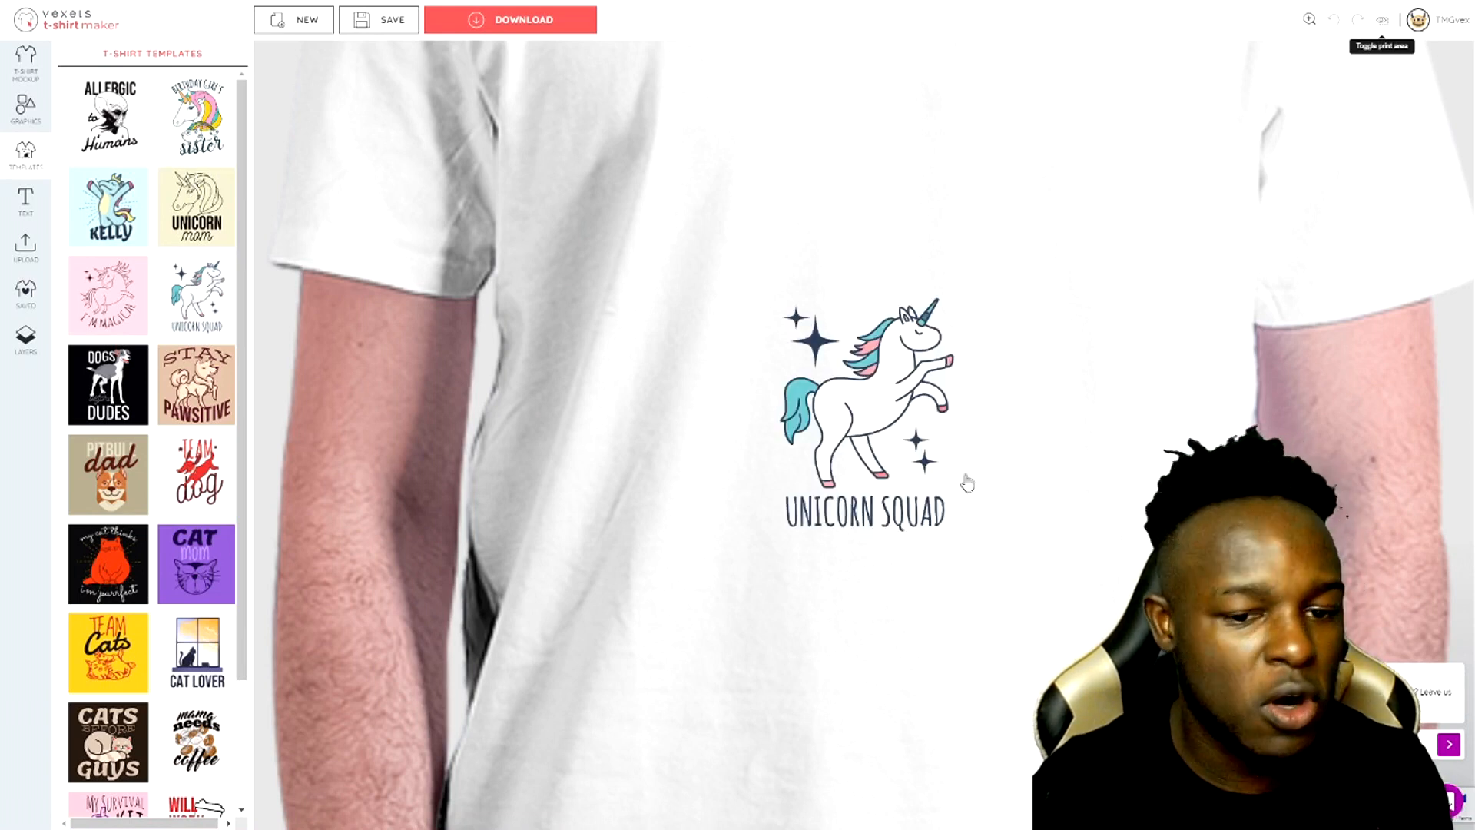
{"action": "left_click", "coordinate": [866, 510]}
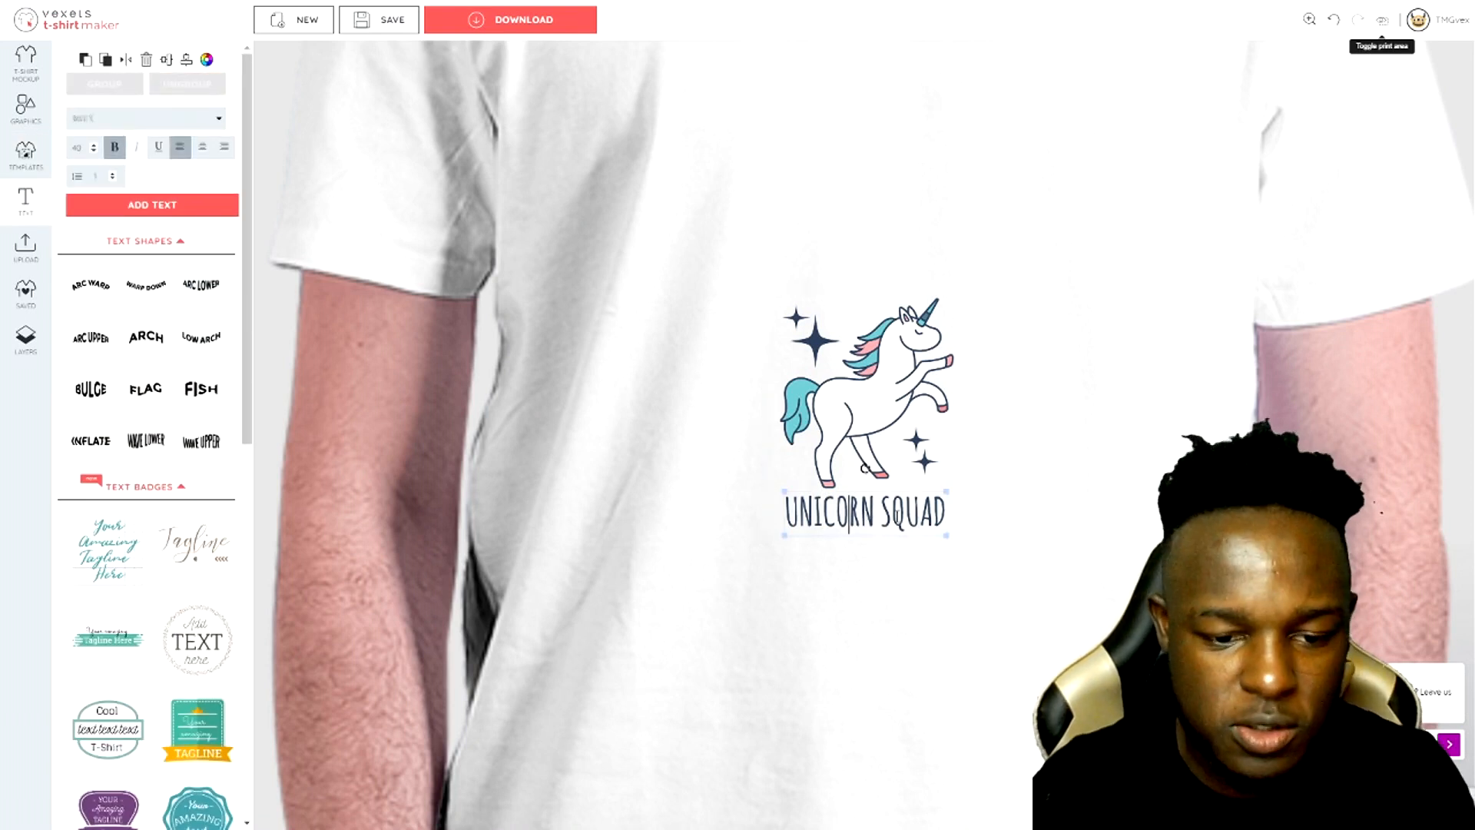
{"action": "left_click_drag", "start_coordinate": [881, 512], "coordinate": [997, 533]}
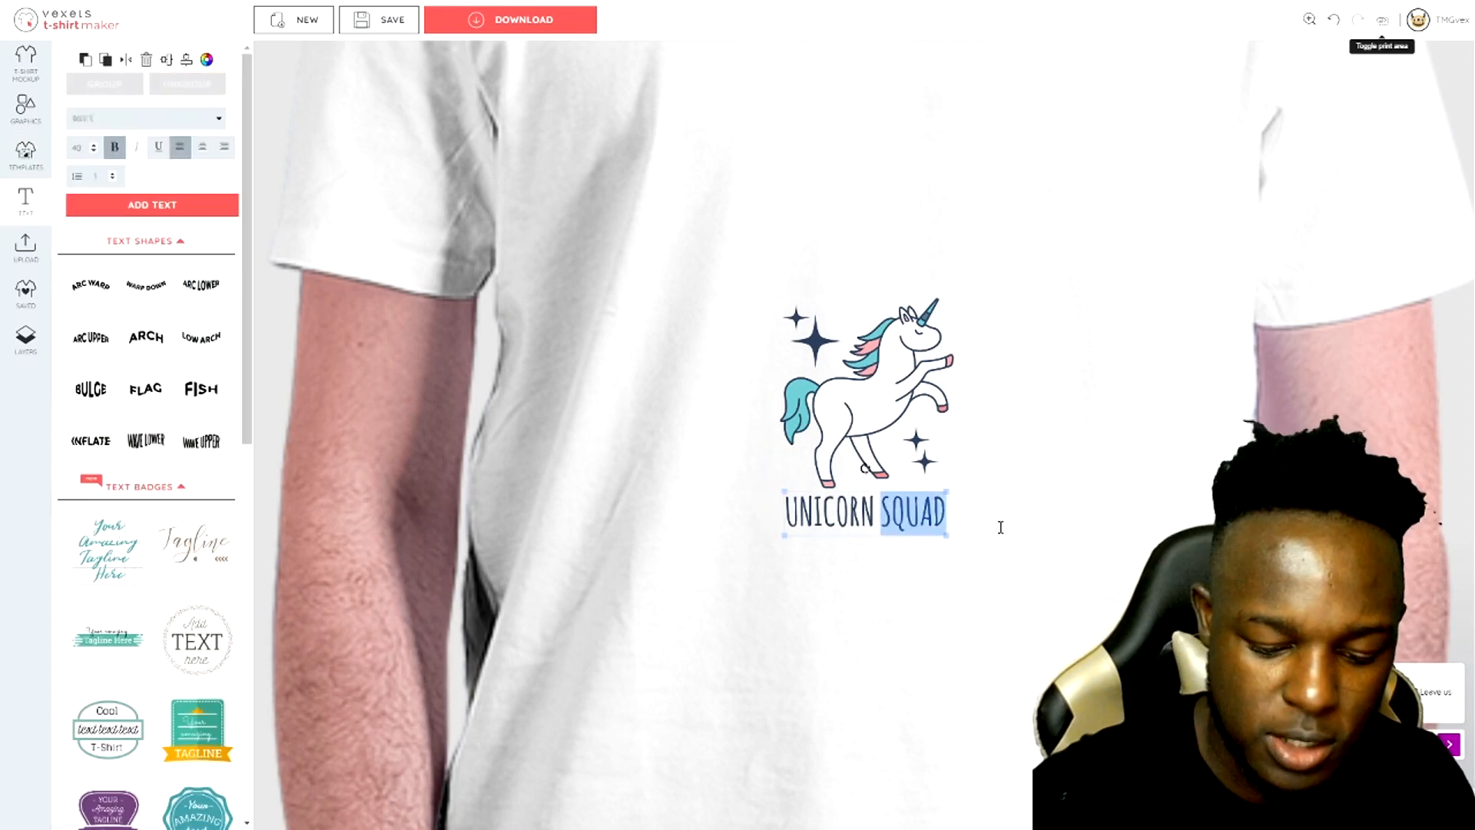
{"action": "type", "text": "R"}
{"action": "type", "text": "OC"}
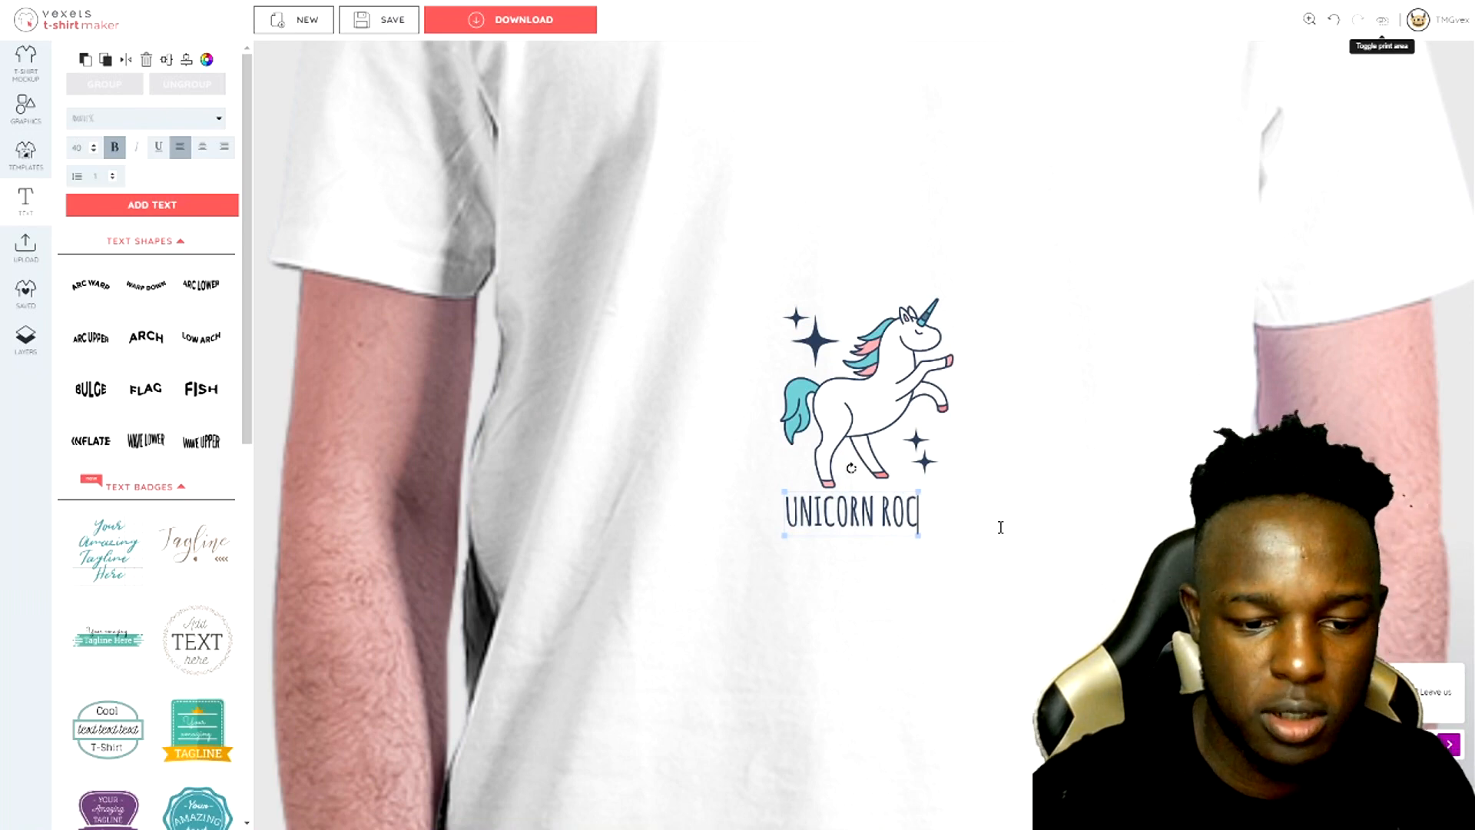
{"action": "type", "text": "K!"}
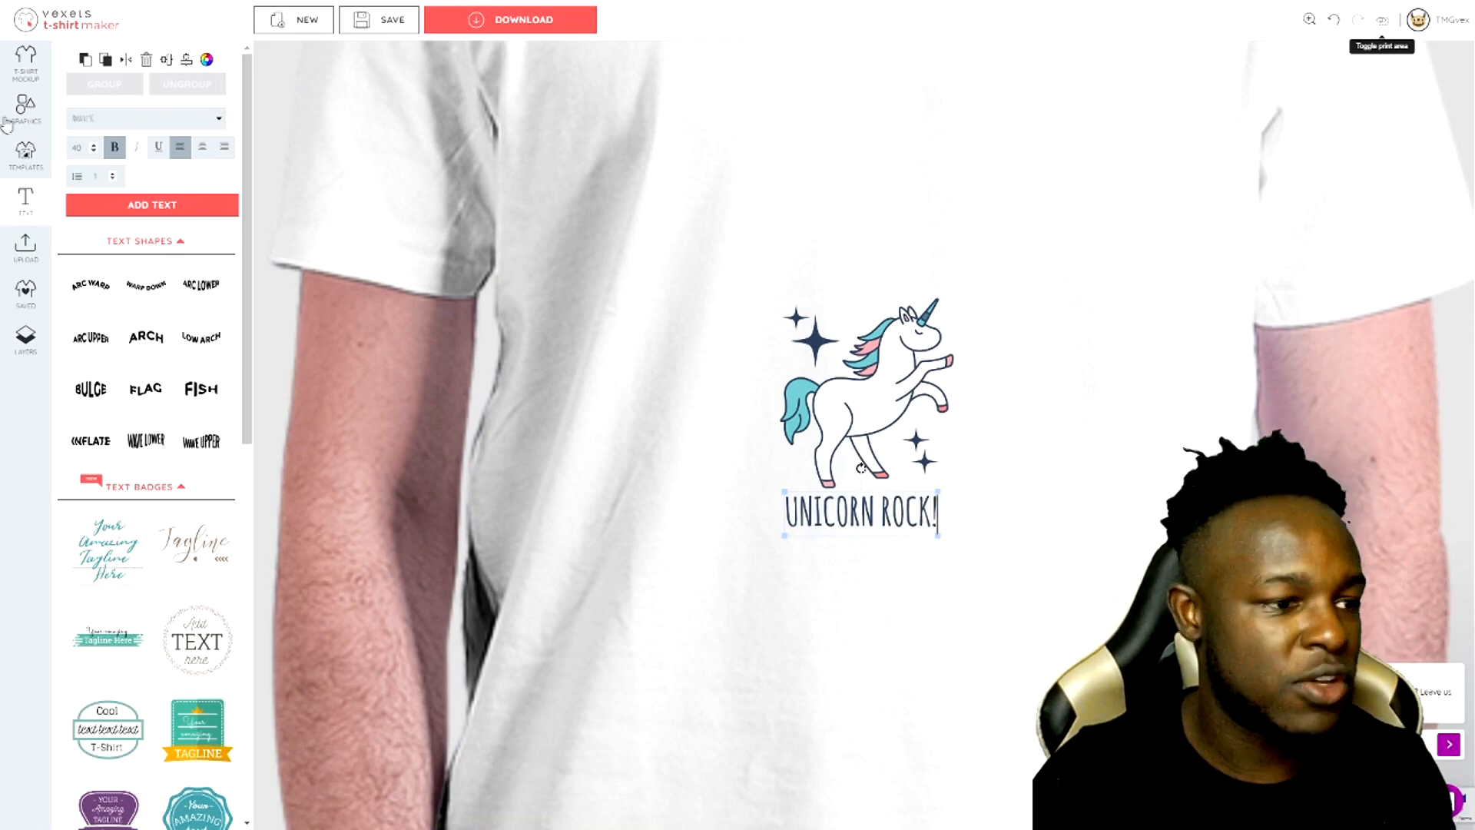
Browse further through the T-shirt templates, past the cat and coffee designs
{"action": "left_click", "coordinate": [26, 158]}
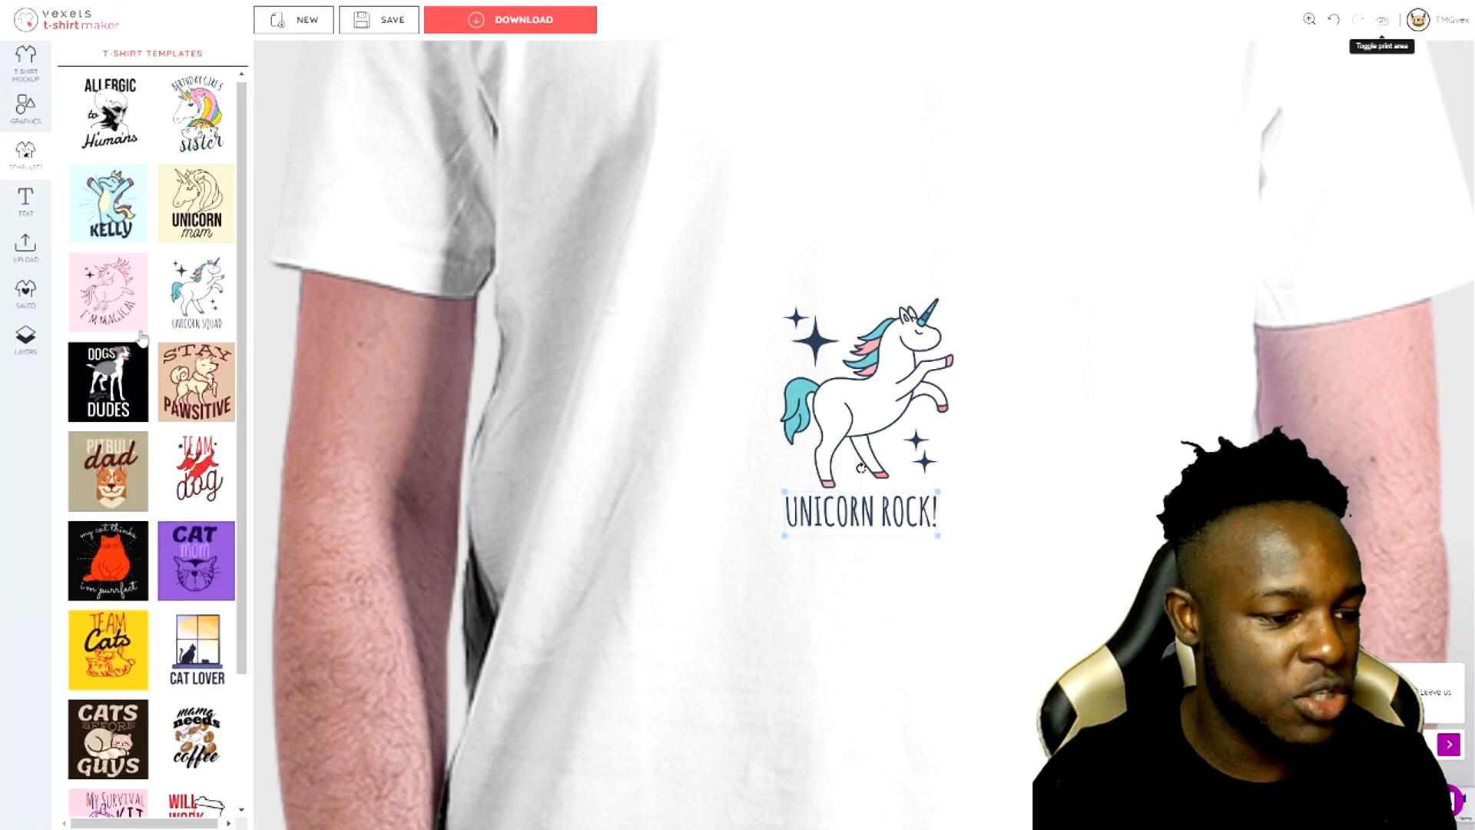
{"action": "scroll", "coordinate": [121, 393], "scroll_direction": "down", "scroll_amount": 3}
{"action": "scroll", "coordinate": [146, 500], "scroll_direction": "down", "scroll_amount": 10}
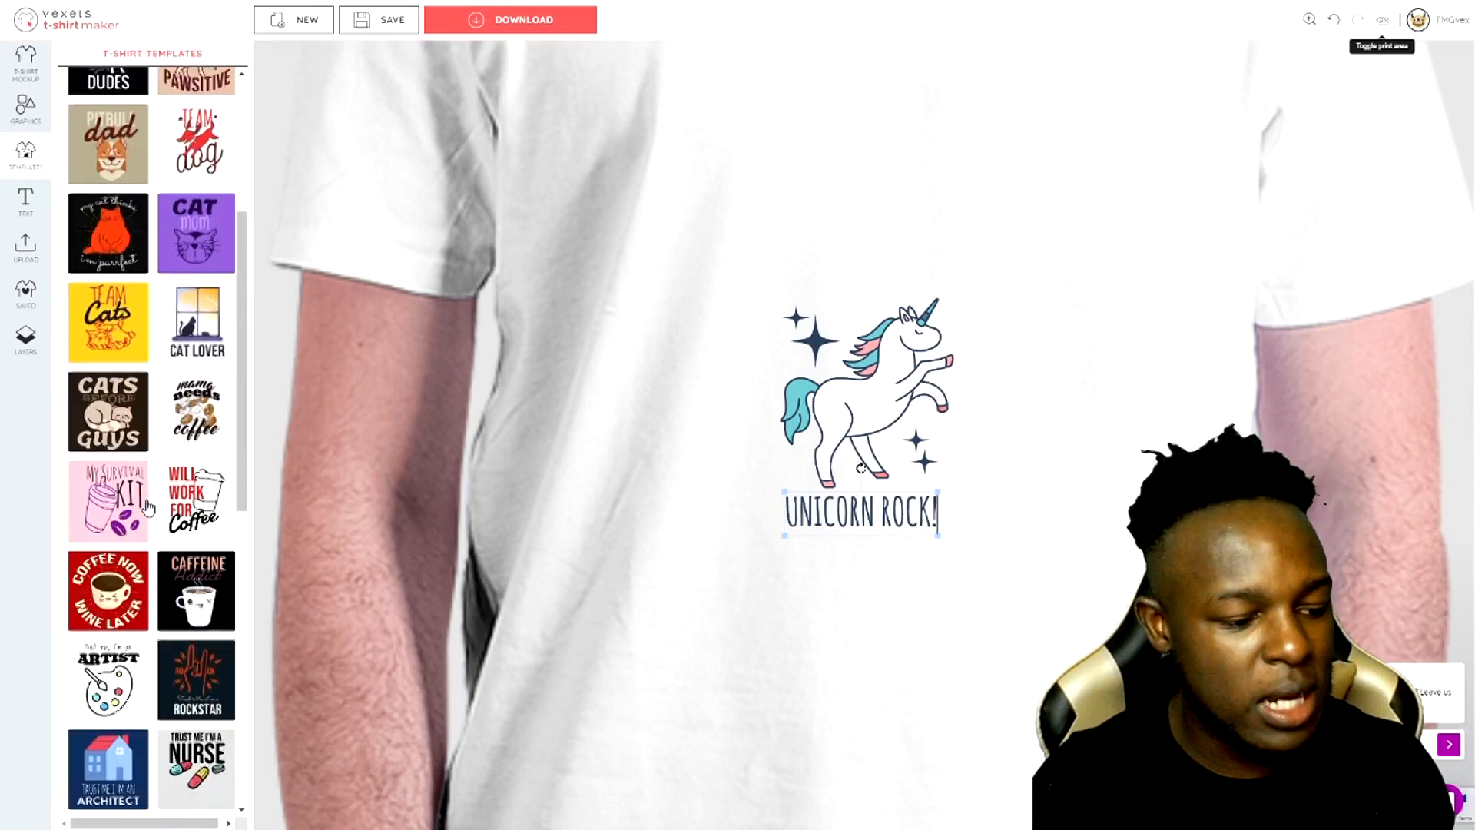